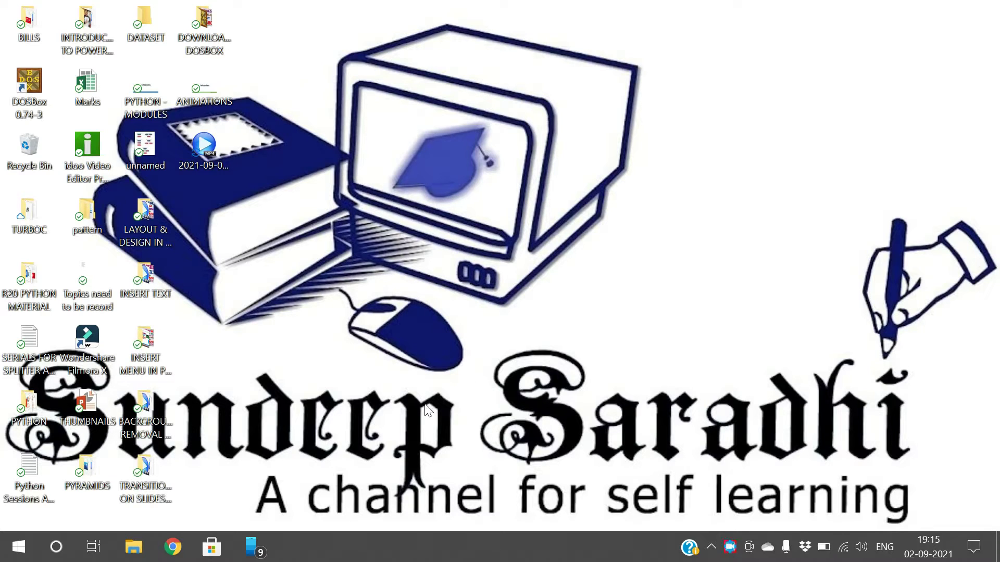
# Open the ANIMATIONS presentation from the desktop and bring up its animation tools
pyautogui.doubleClick(223, 88)
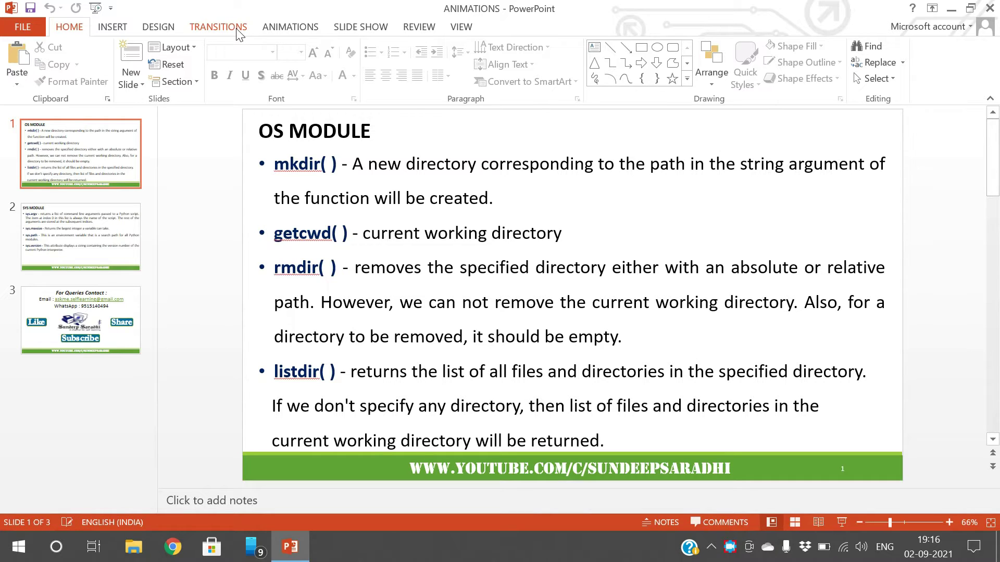
pyautogui.click(302, 31)
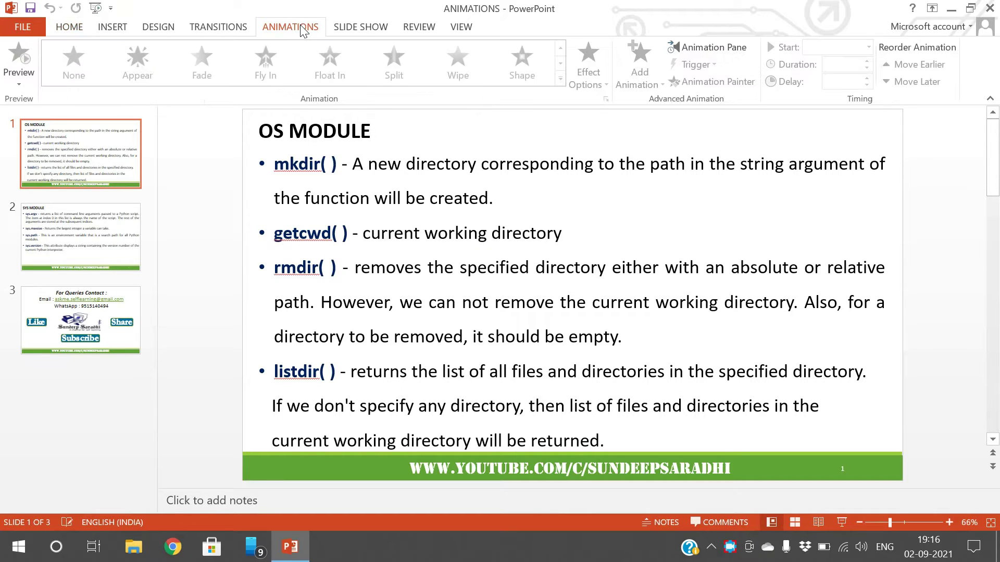
pyautogui.click(228, 35)
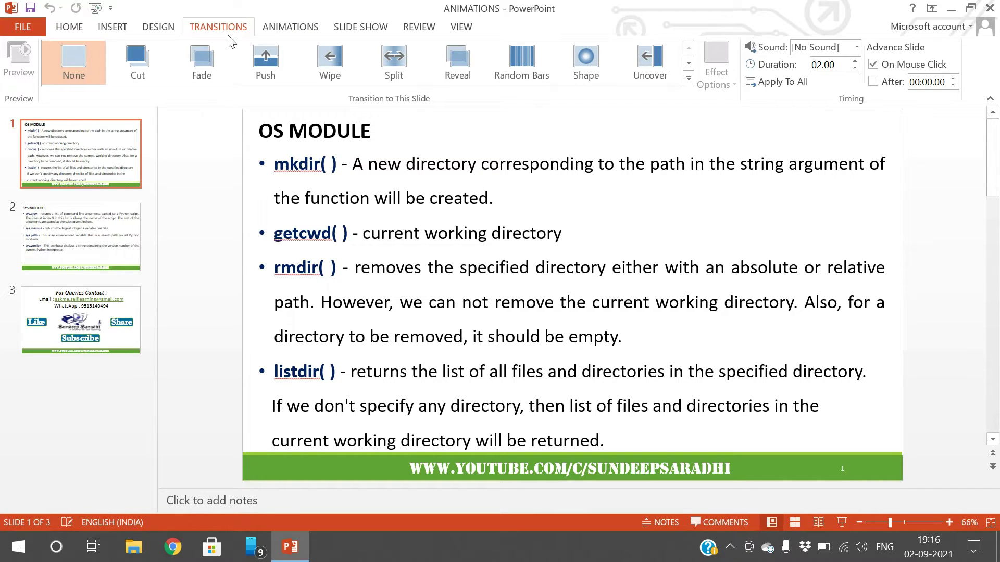
pyautogui.click(276, 27)
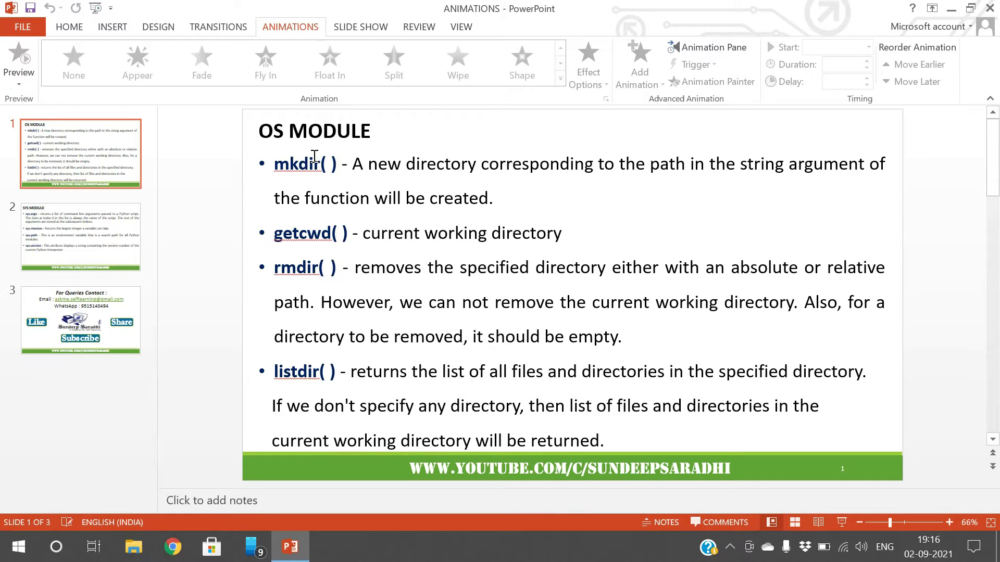
# Look through the SYS MODULE and contact slides and return to the OS MODULE slide
pyautogui.click(81, 237)
pyautogui.click(80, 321)
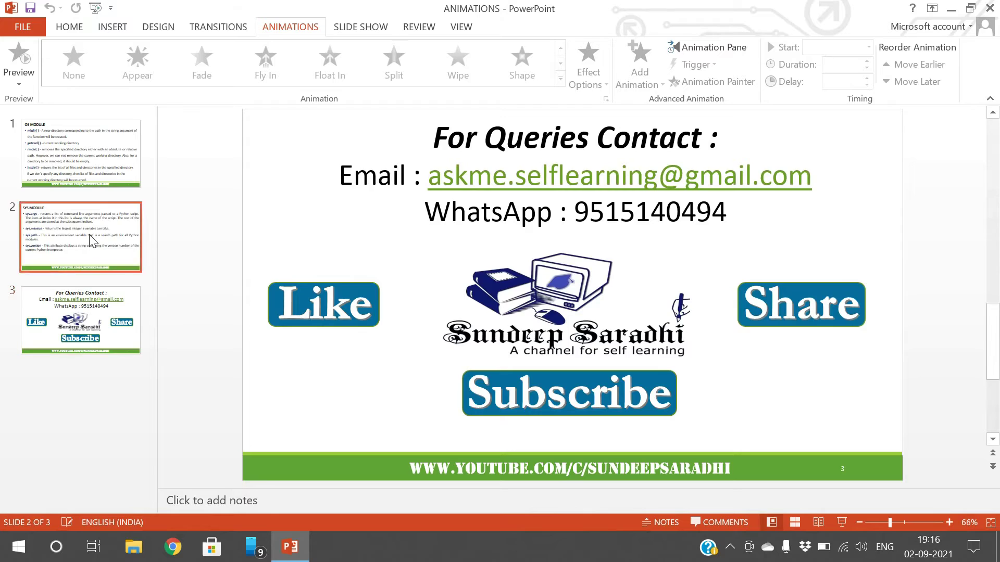
pyautogui.click(84, 237)
pyautogui.click(107, 185)
# Examine the entrance, emphasis, exit and motion path animations offered for the OS MODULE text box
pyautogui.click(356, 161)
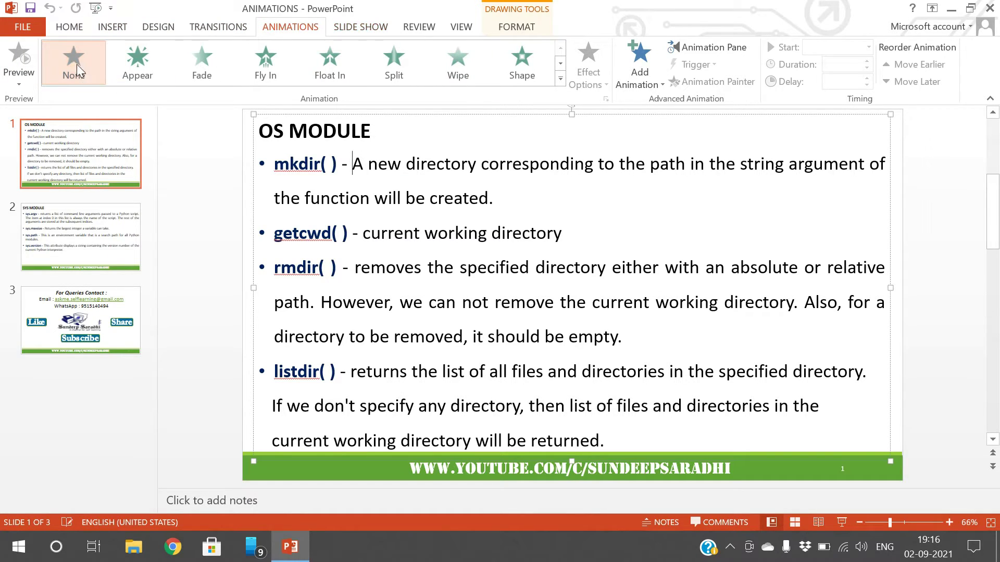
pyautogui.click(562, 81)
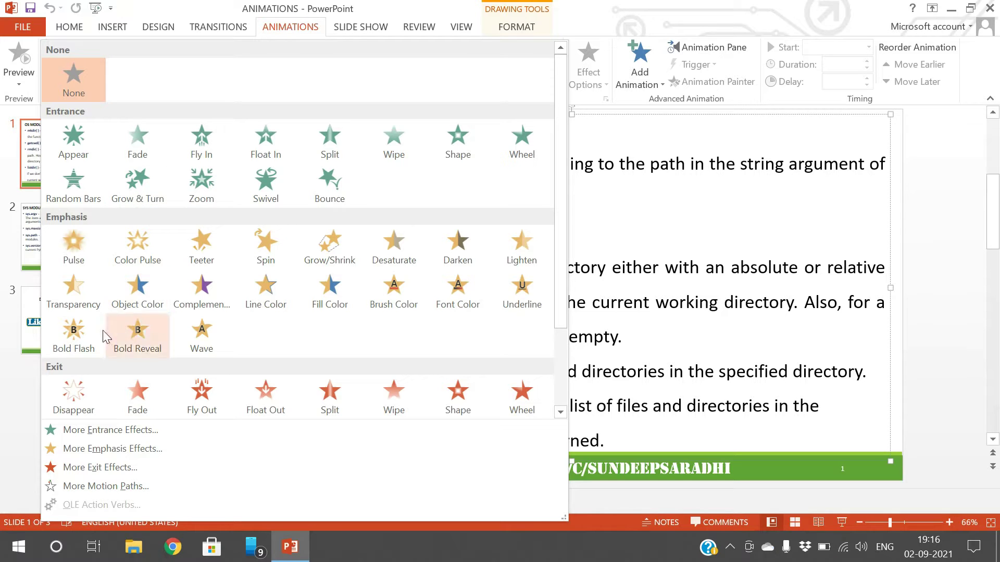
pyautogui.scroll(-2, 108, 383)
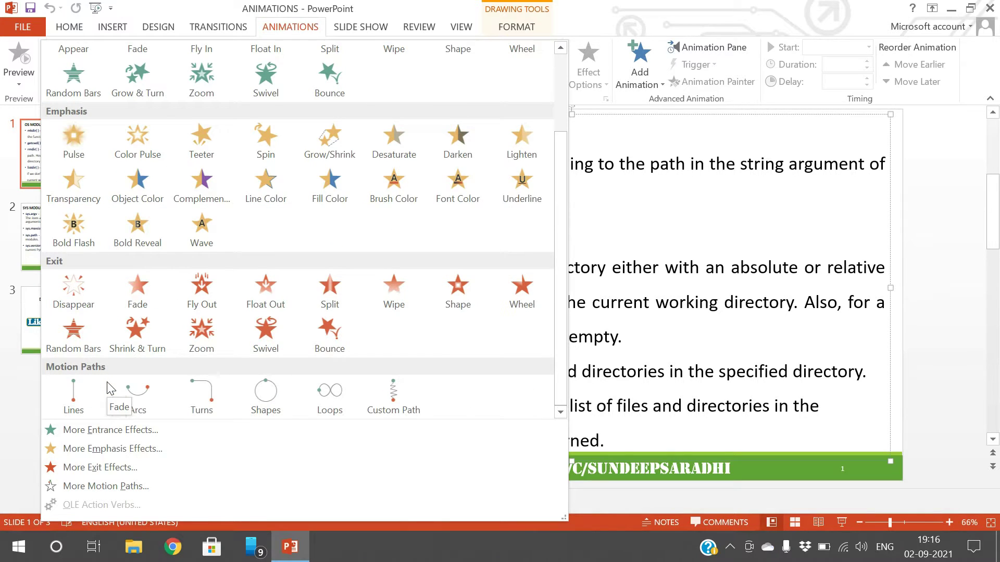
pyautogui.scroll(2, 109, 388)
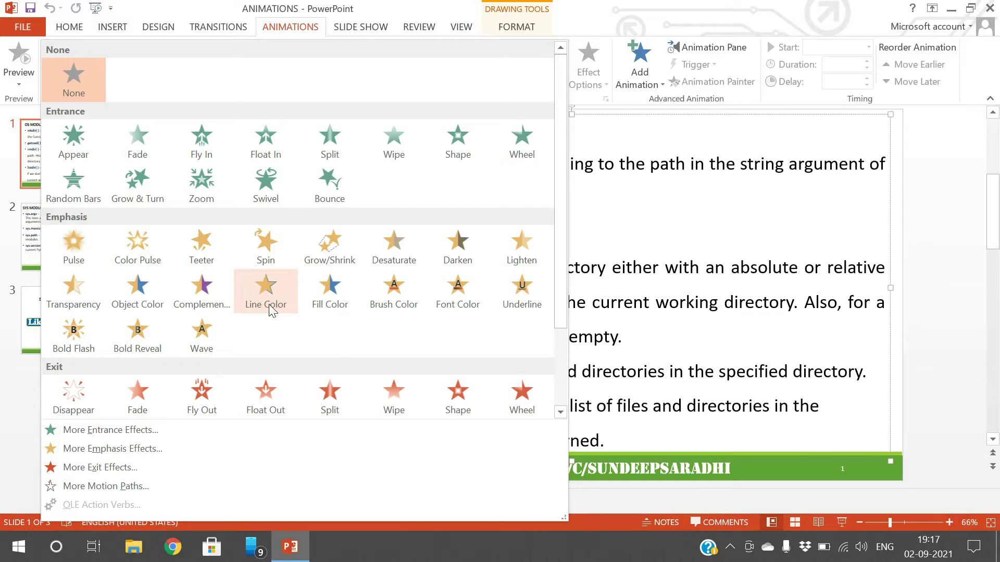
pyautogui.scroll(-2, 267, 306)
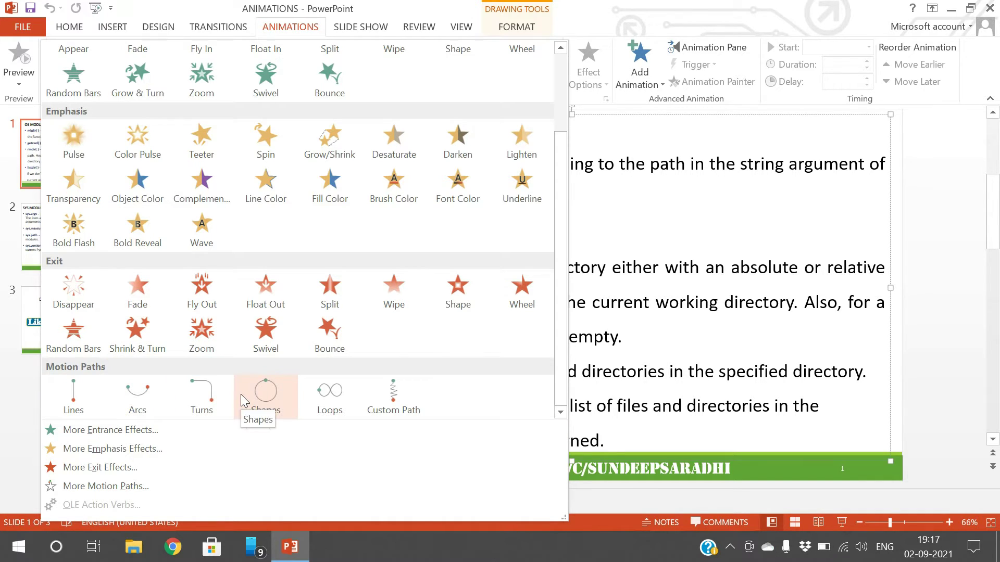
pyautogui.scroll(2, 302, 292)
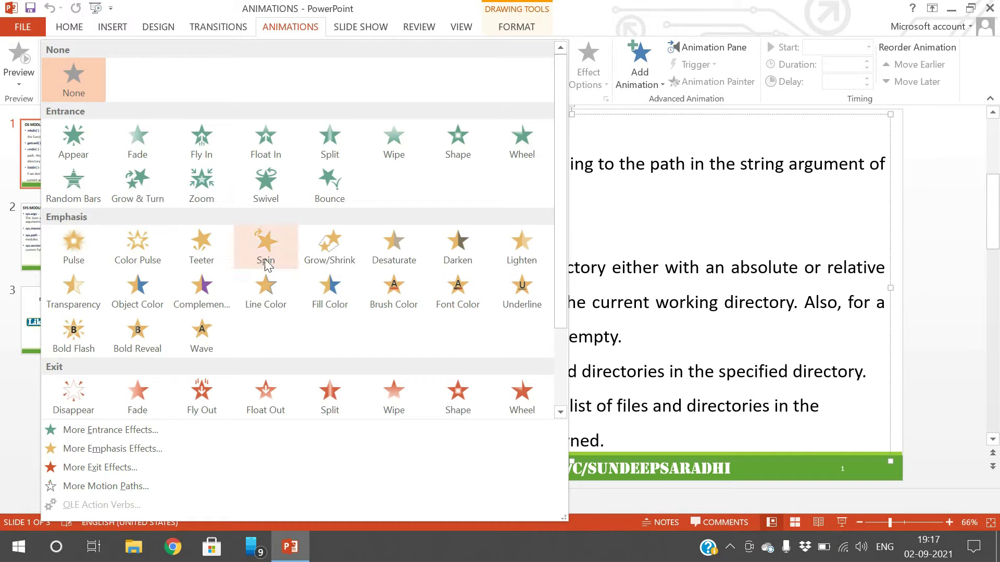
pyautogui.scroll(-2, 313, 270)
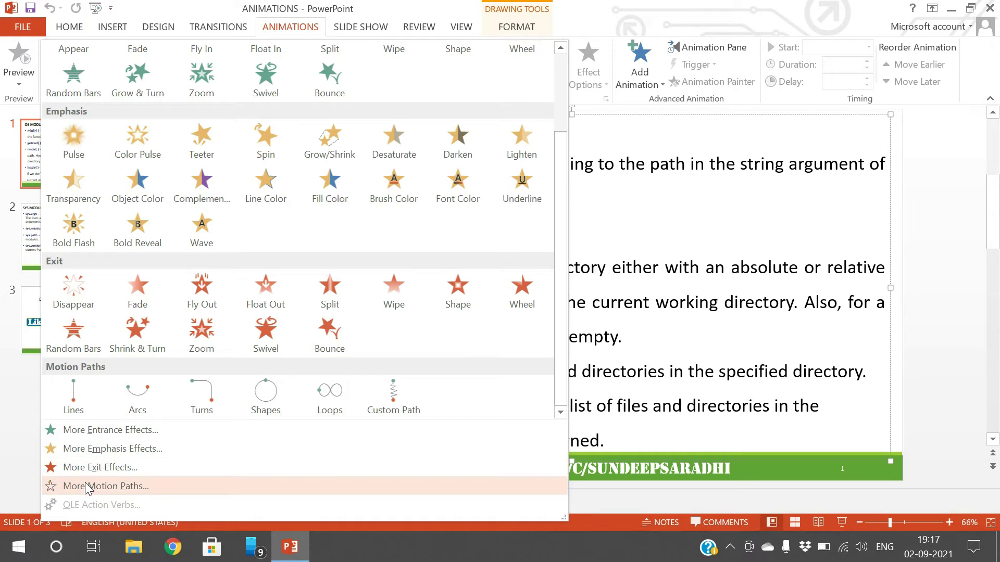
# Examine the additional entrance effects from Basic to Exciting and close the list without choosing one
pyautogui.click(107, 431)
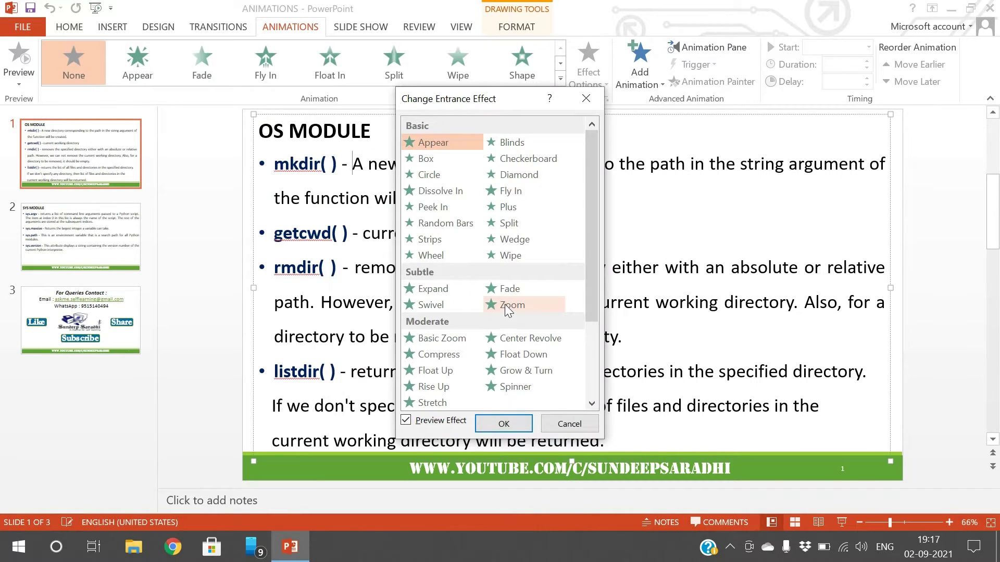
pyautogui.scroll(-2, 504, 304)
pyautogui.scroll(2, 504, 305)
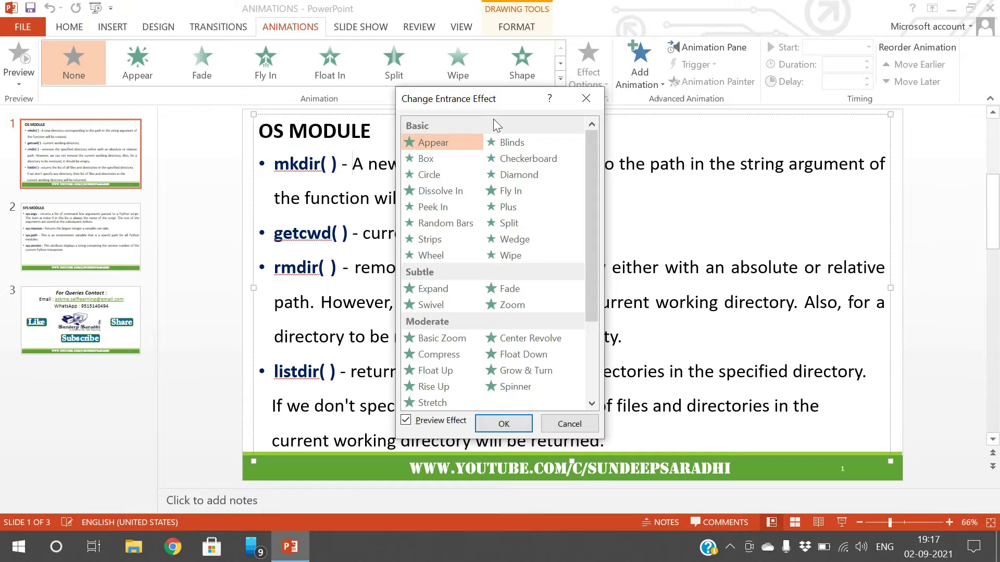
pyautogui.scroll(-2, 448, 347)
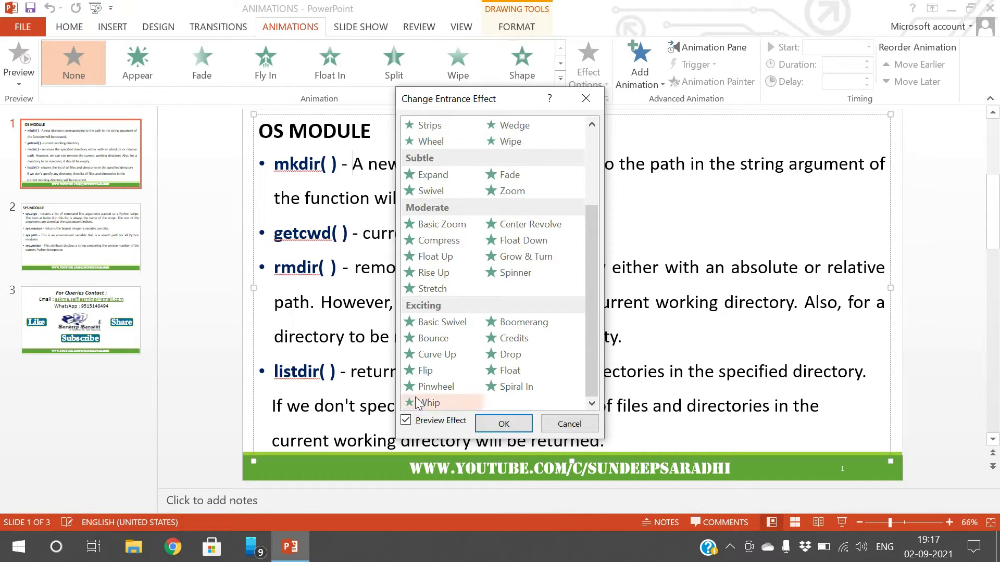
pyautogui.click(558, 422)
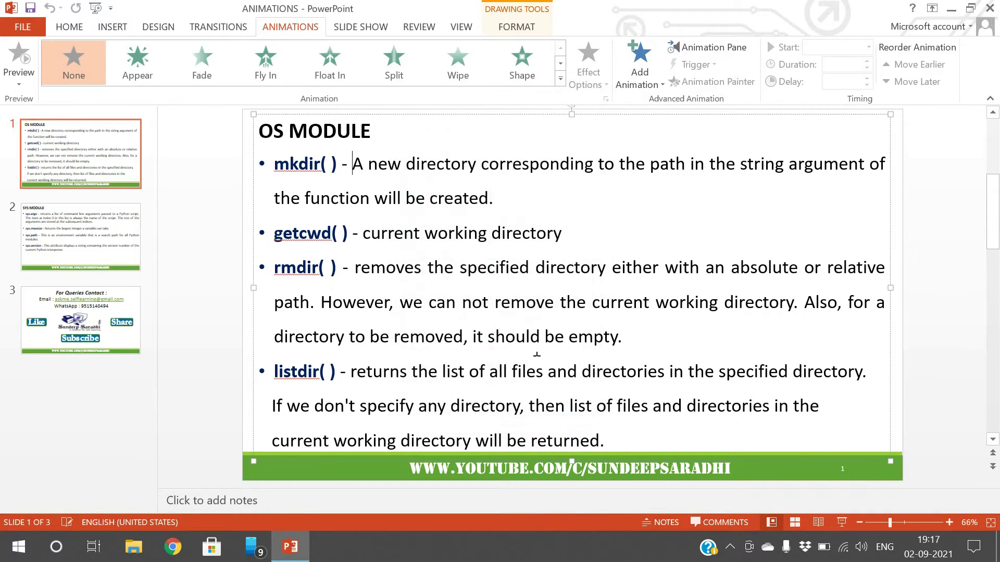
# Examine the additional emphasis effects and the full animation gallery without applying any effect
pyautogui.click(559, 65)
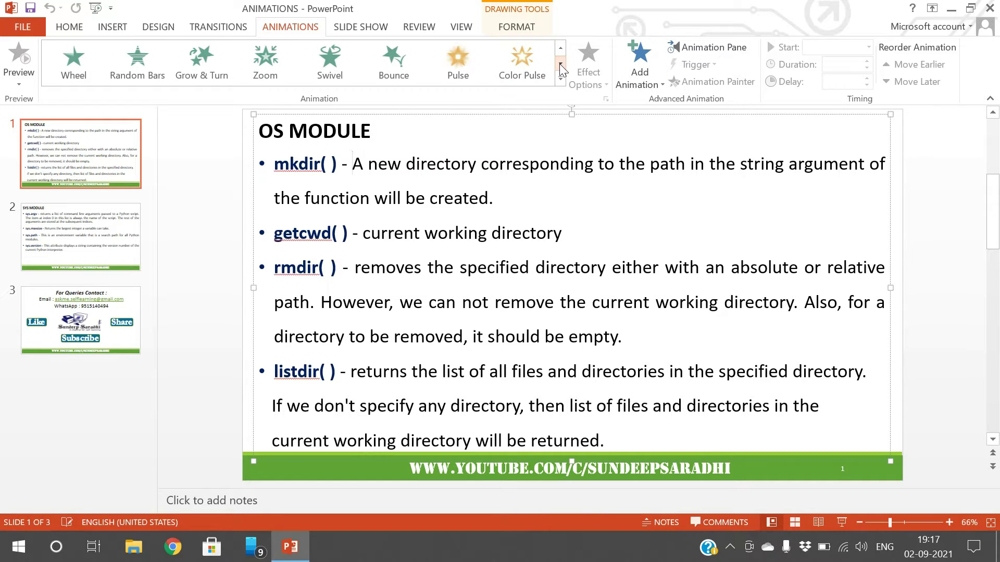
pyautogui.click(561, 78)
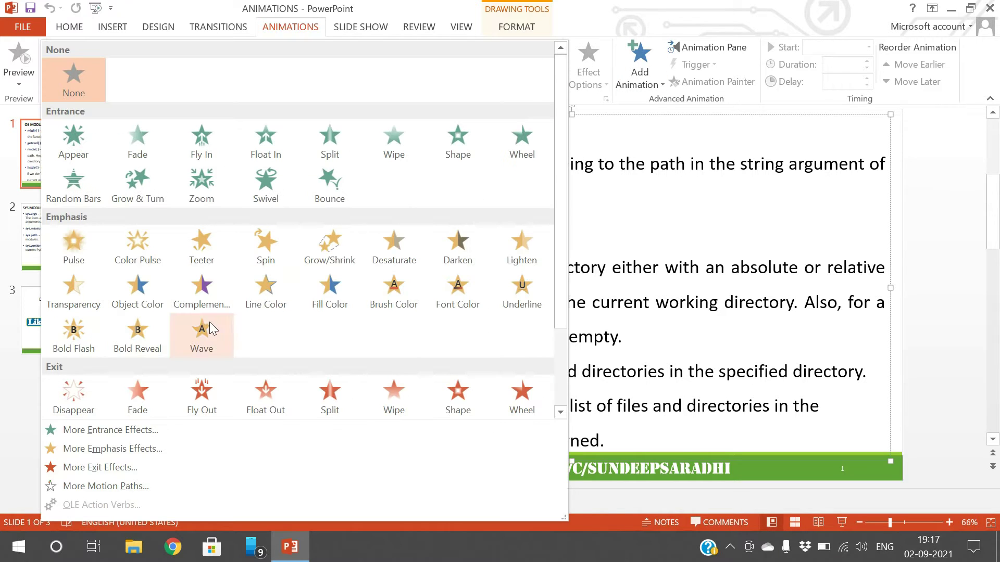
pyautogui.scroll(-3, 125, 285)
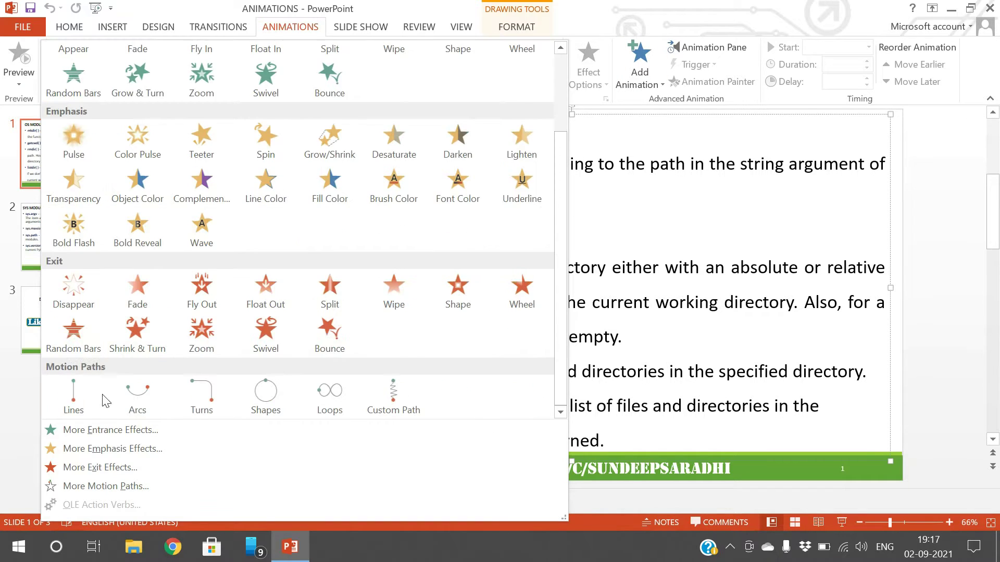
pyautogui.click(98, 449)
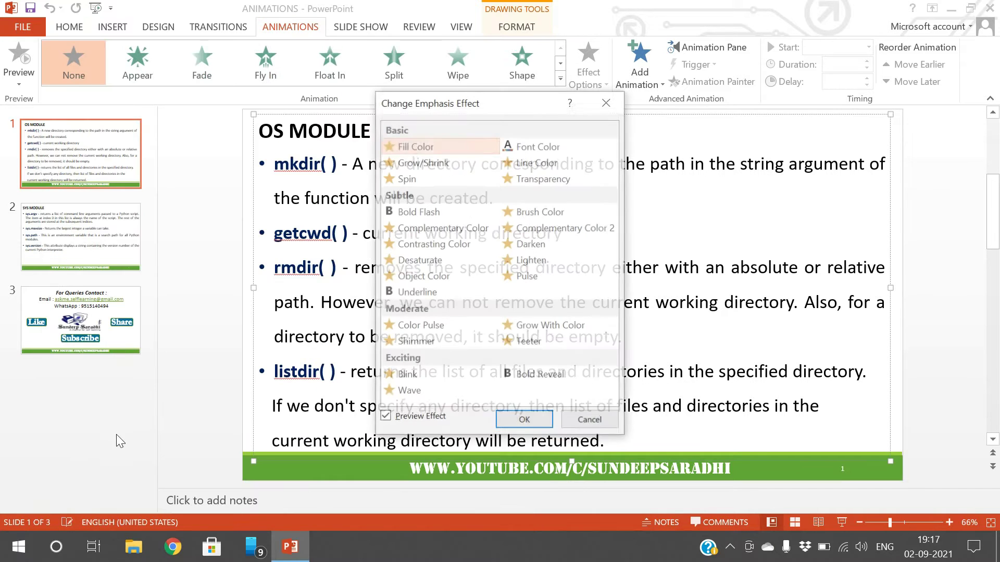
pyautogui.click(577, 423)
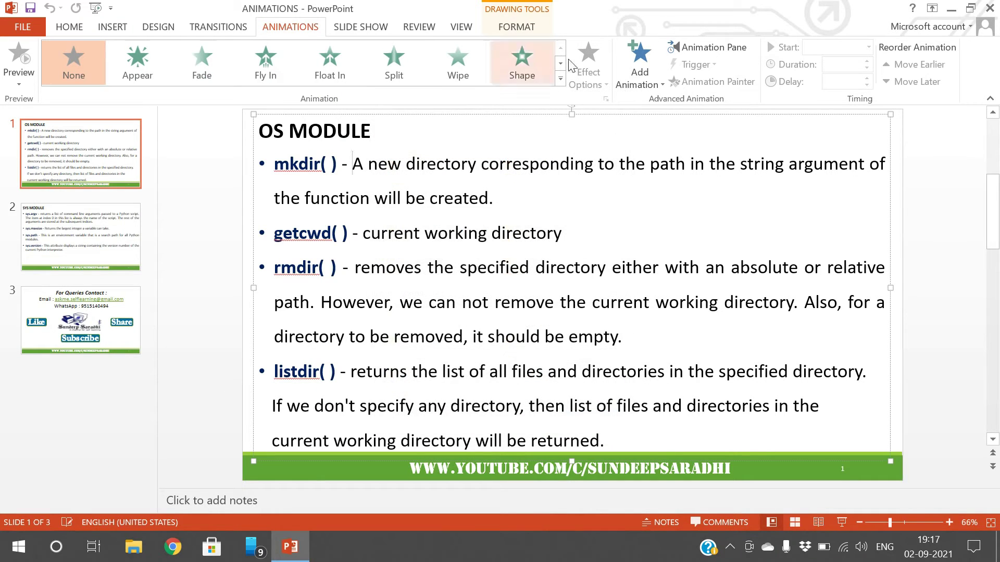
pyautogui.click(562, 80)
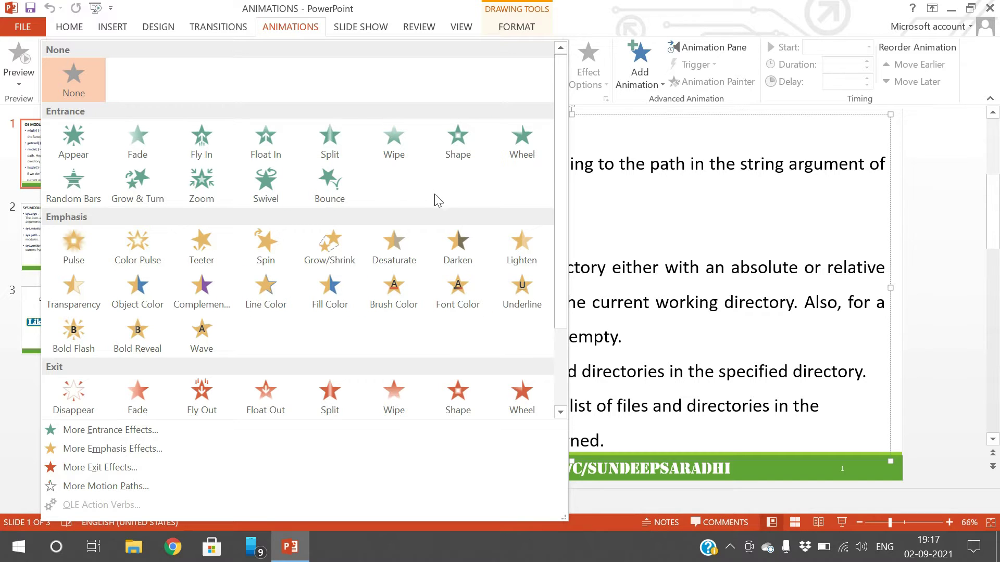
pyautogui.click(593, 224)
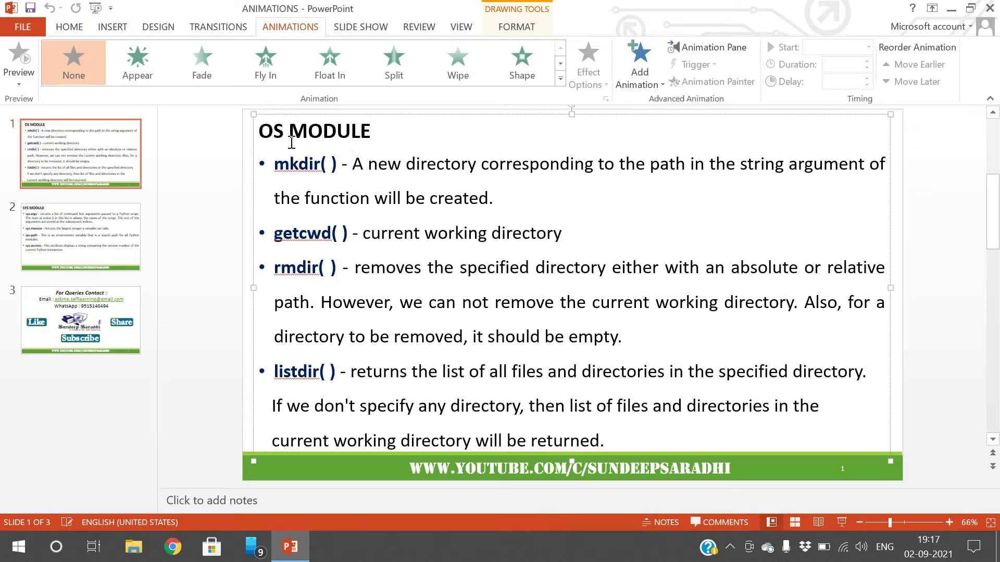
# Apply the Wipe entrance animation to all the text on the OS MODULE slide and preview it
pyautogui.moveTo(265, 132); pyautogui.dragTo(669, 448)
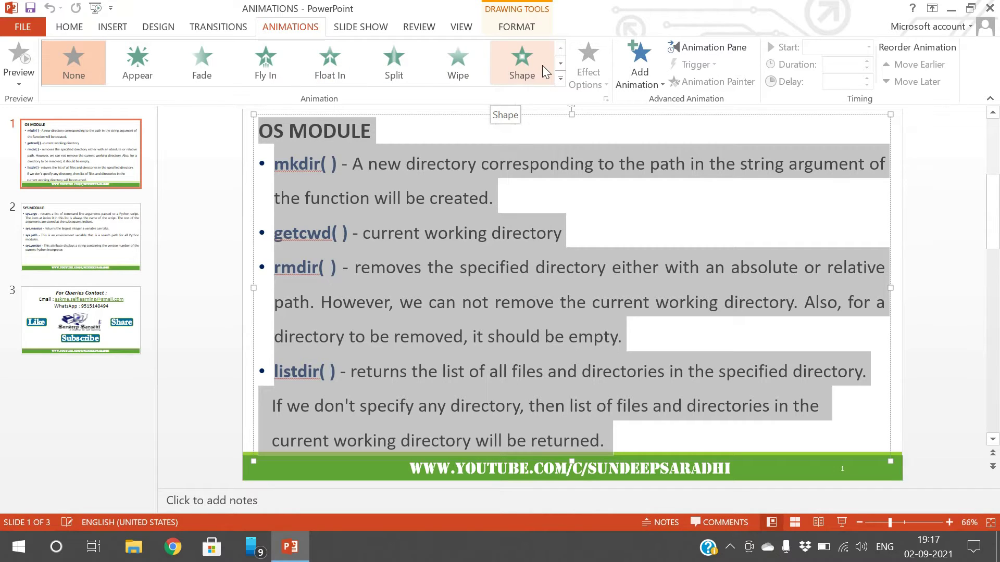
pyautogui.click(465, 59)
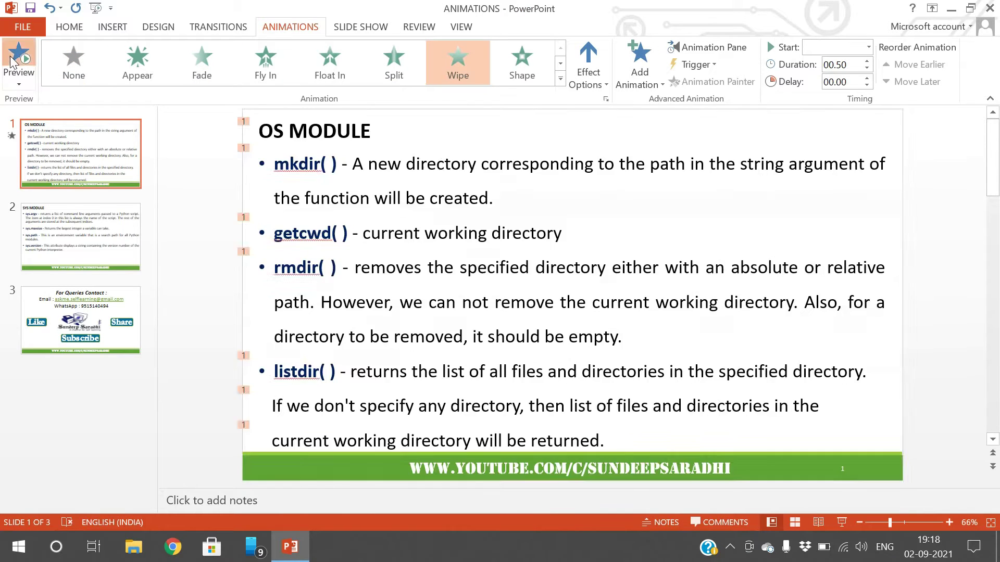
pyautogui.click(11, 61)
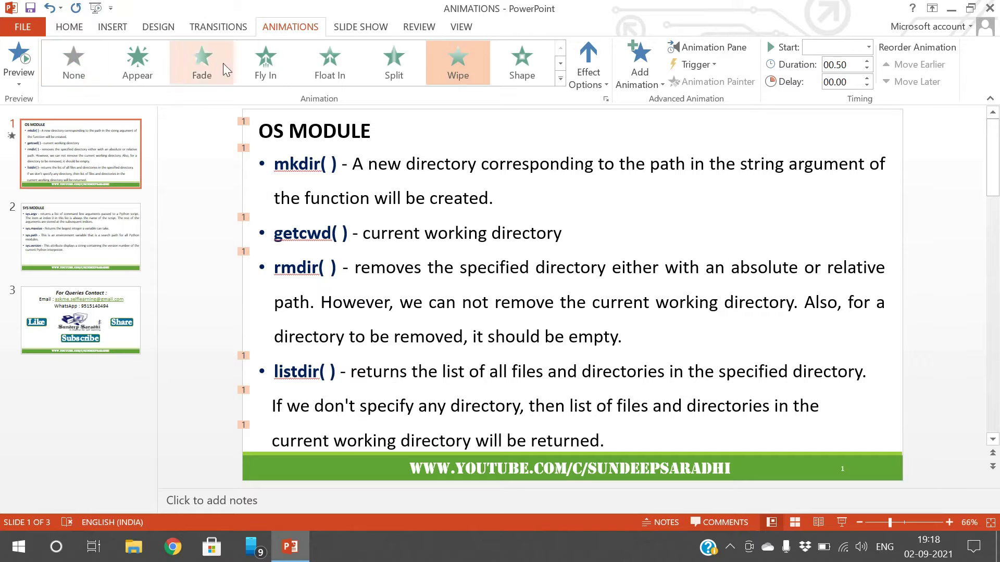
# Try the Float In and Fade animations on the OS MODULE text and settle on Fly In
pyautogui.click(327, 59)
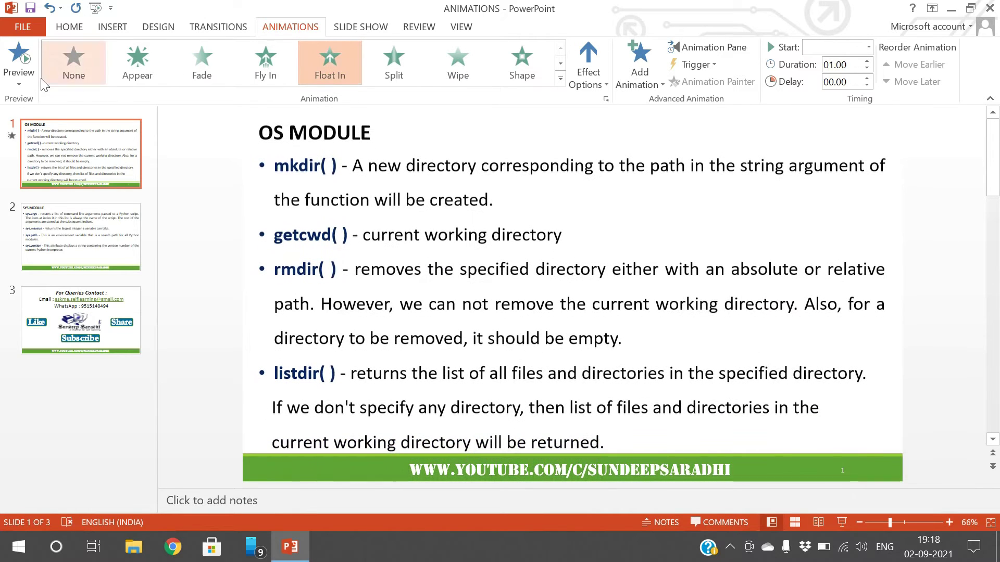
pyautogui.click(262, 64)
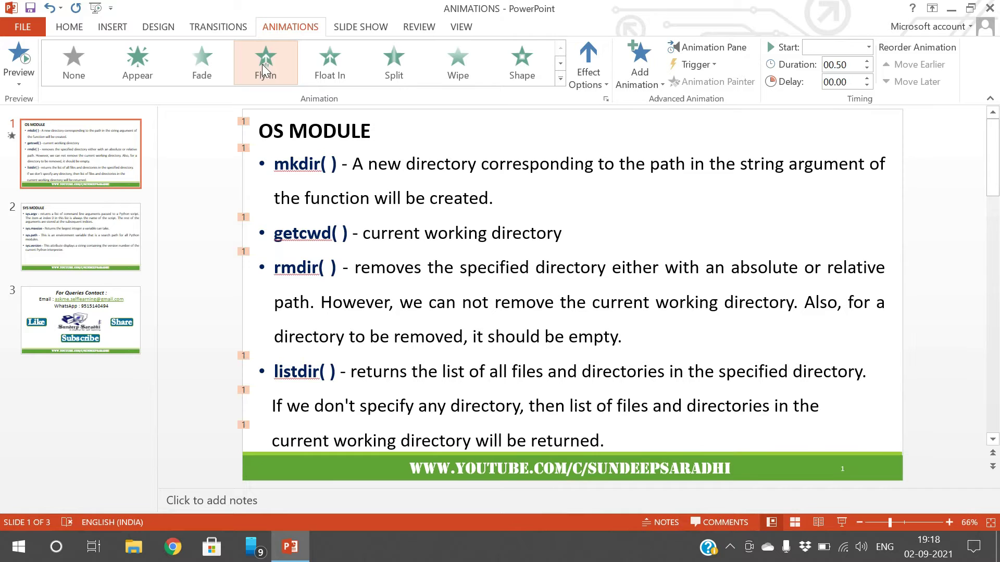
pyautogui.click(232, 65)
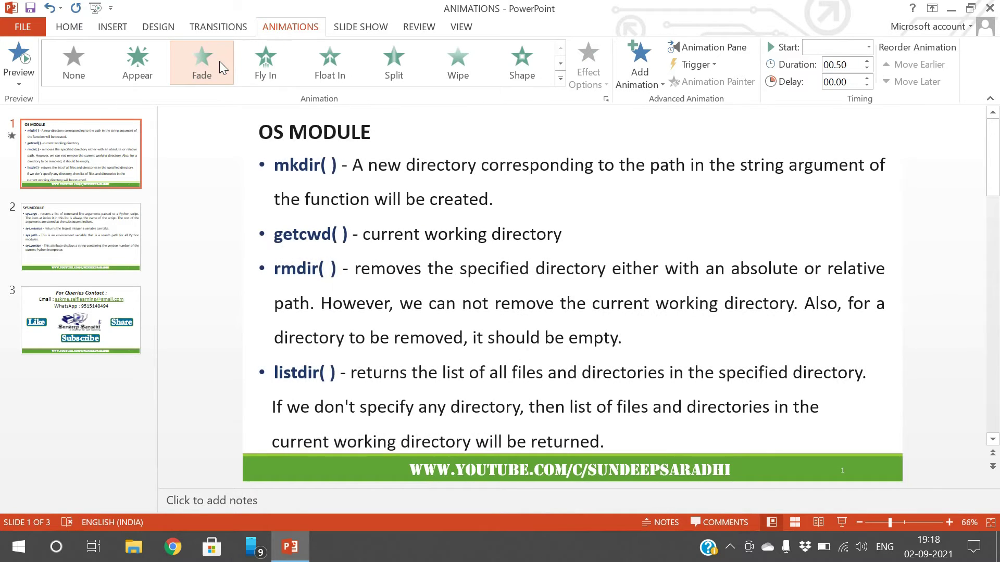
pyautogui.click(277, 63)
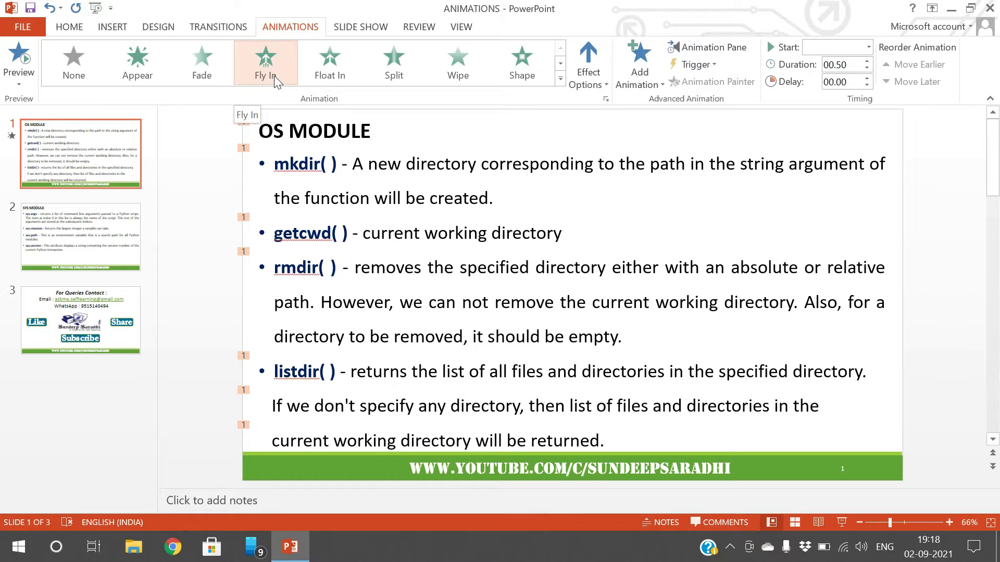
# Set the direction of the OS MODULE text's Fly In animation to From Left
pyautogui.click(587, 79)
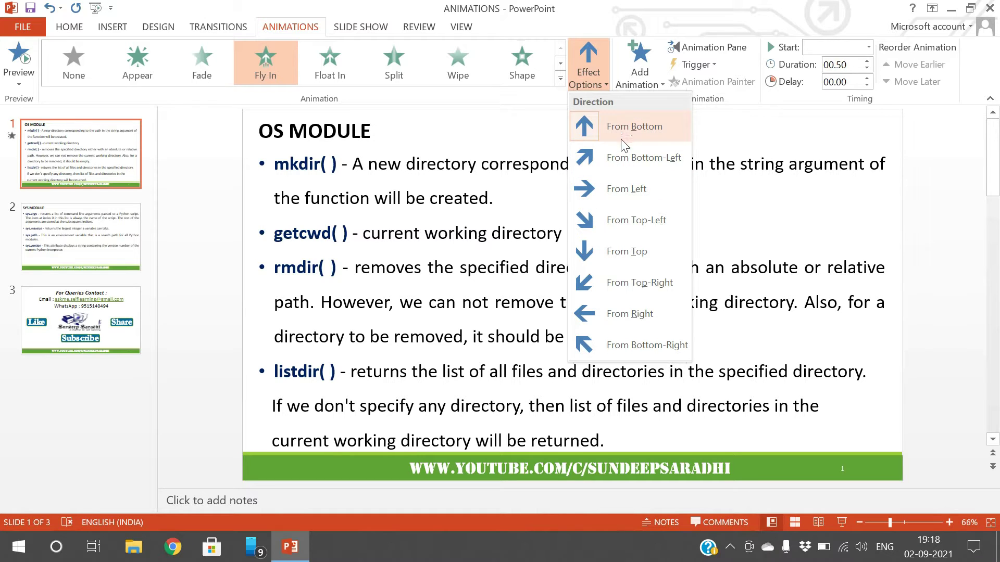
pyautogui.click(613, 184)
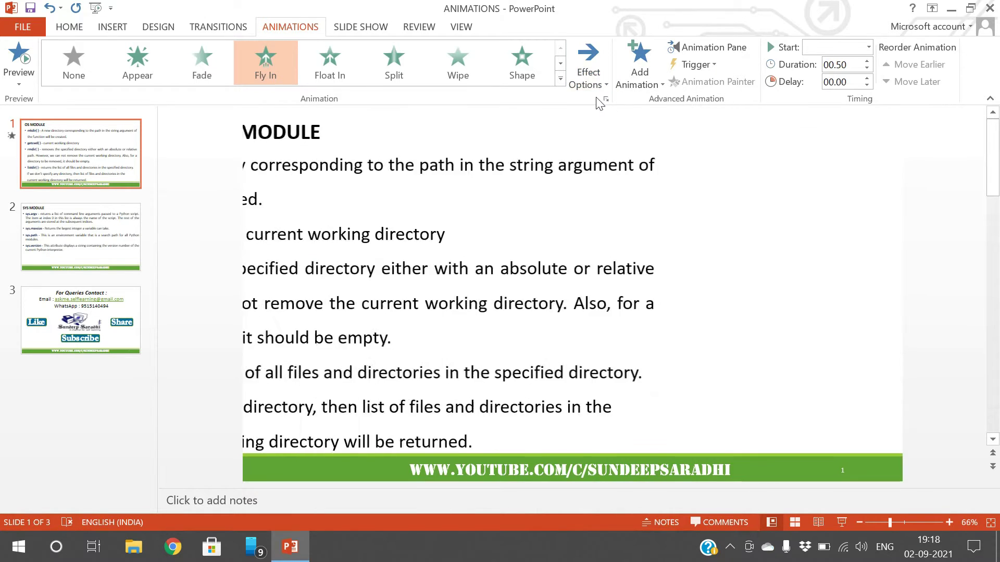
pyautogui.click(590, 78)
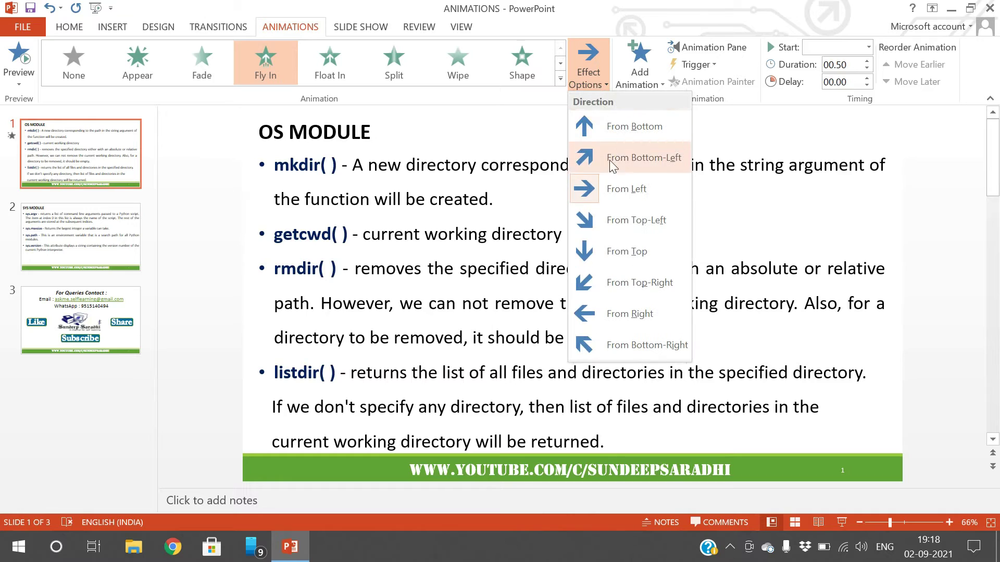
pyautogui.click(596, 198)
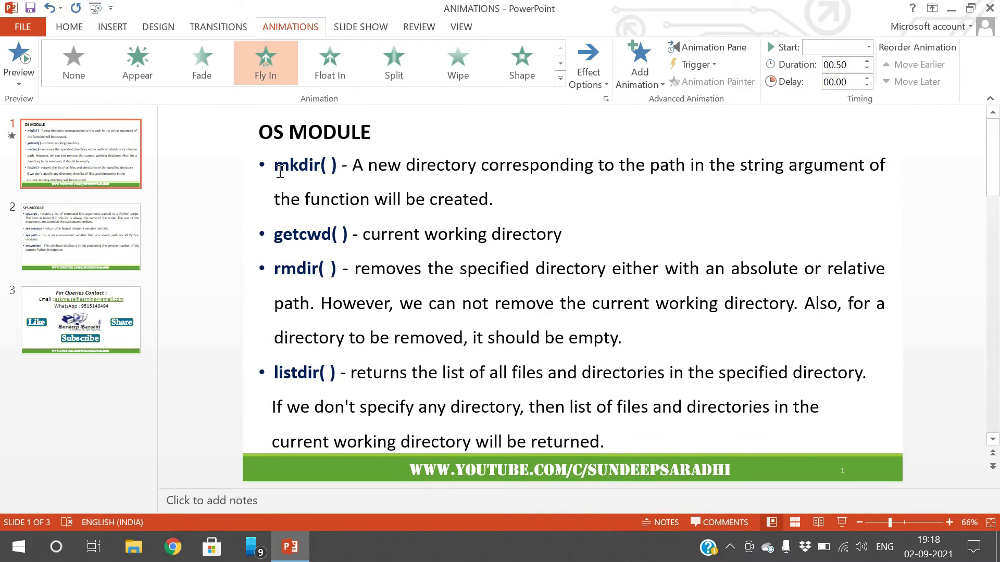
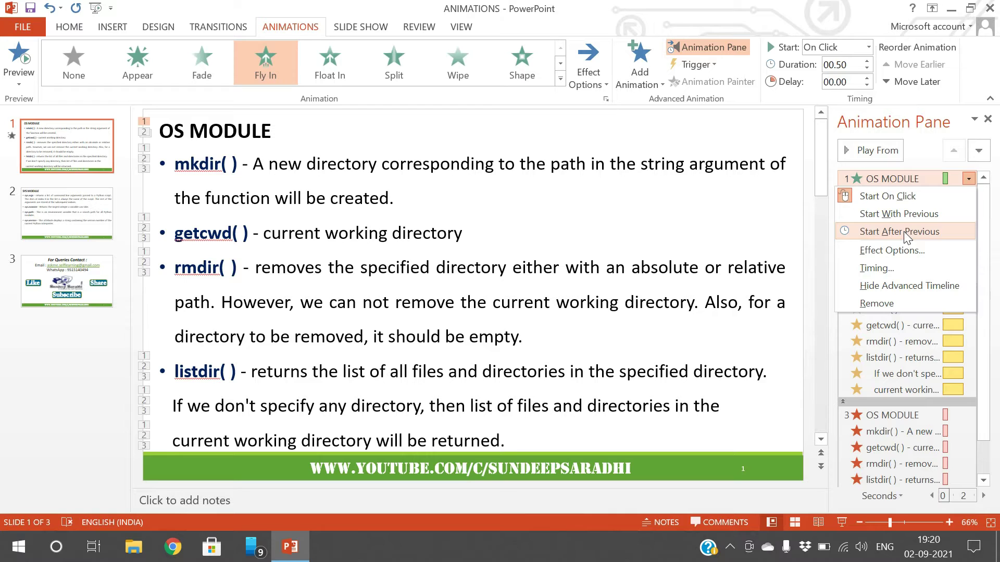
# Select the OS MODULE title's Fly In entrance among the slide's animations and set it to start on click
pyautogui.click(776, 200)
pyautogui.scroll(-1, 984, 219)
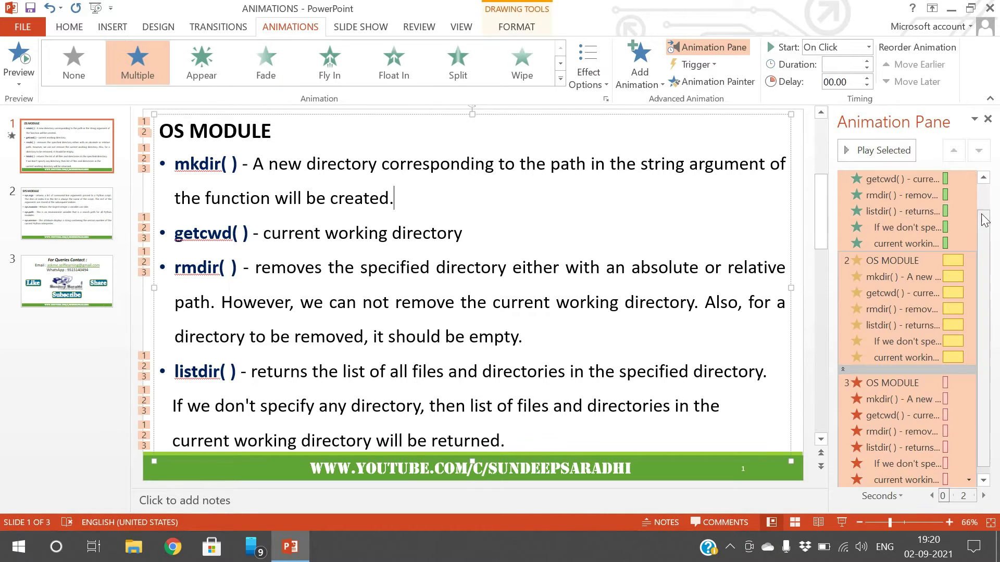
pyautogui.click(891, 228)
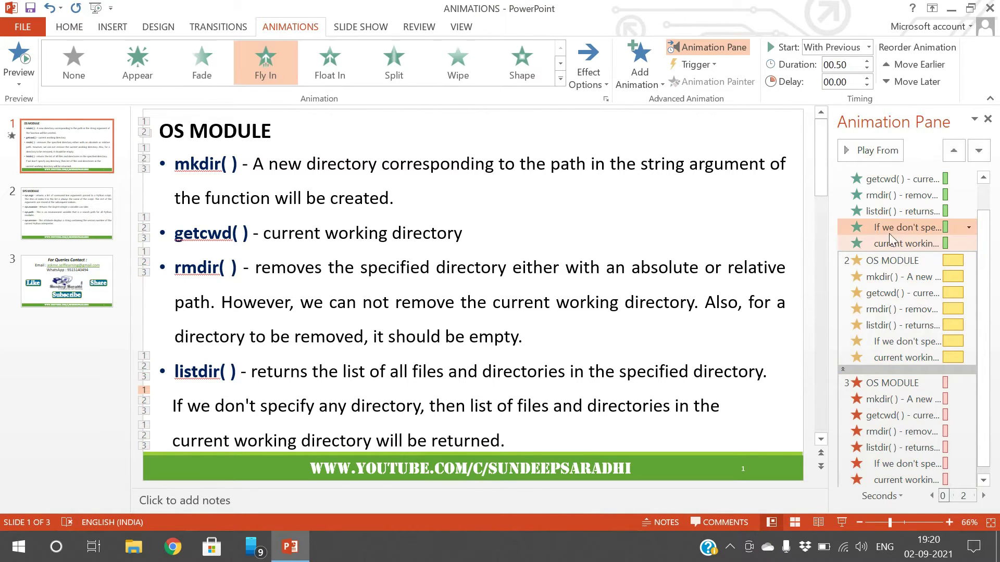
pyautogui.click(902, 180)
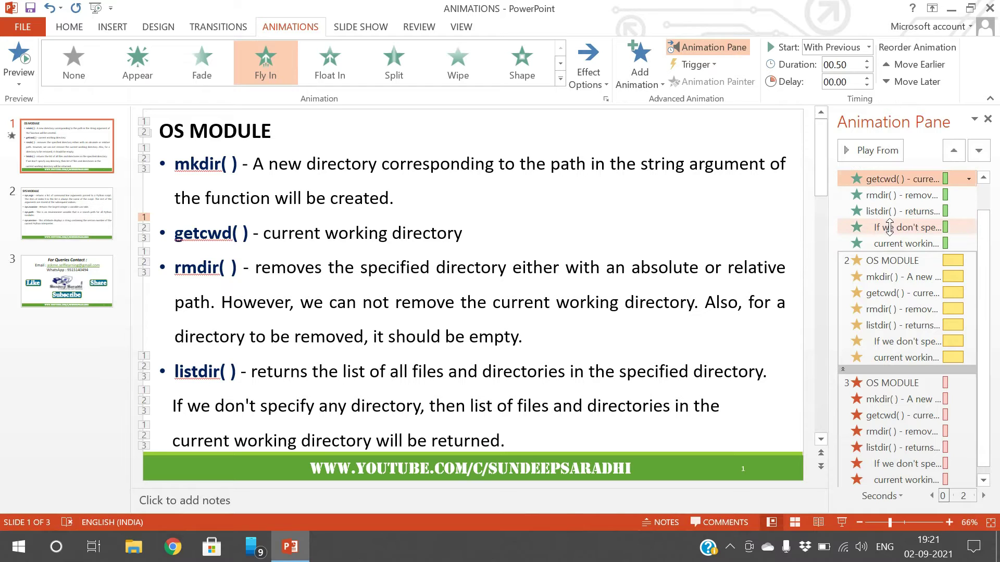
pyautogui.scroll(1, 937, 219)
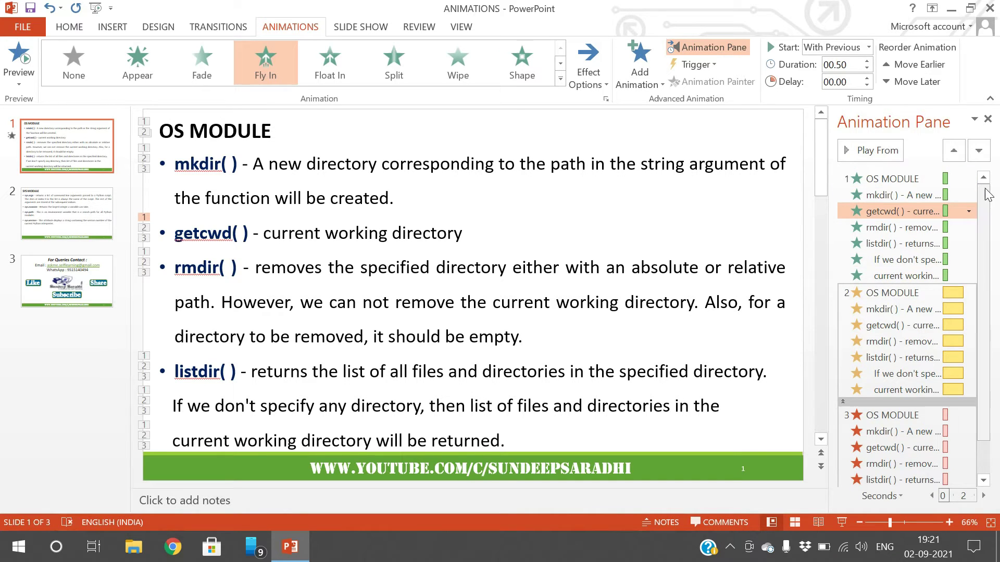
pyautogui.rightClick(906, 178)
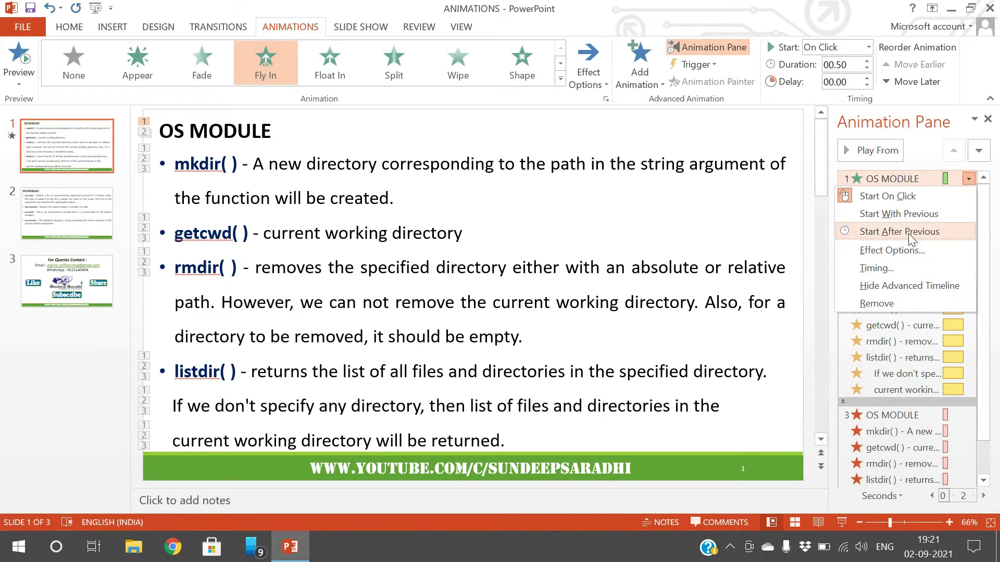
pyautogui.click(916, 198)
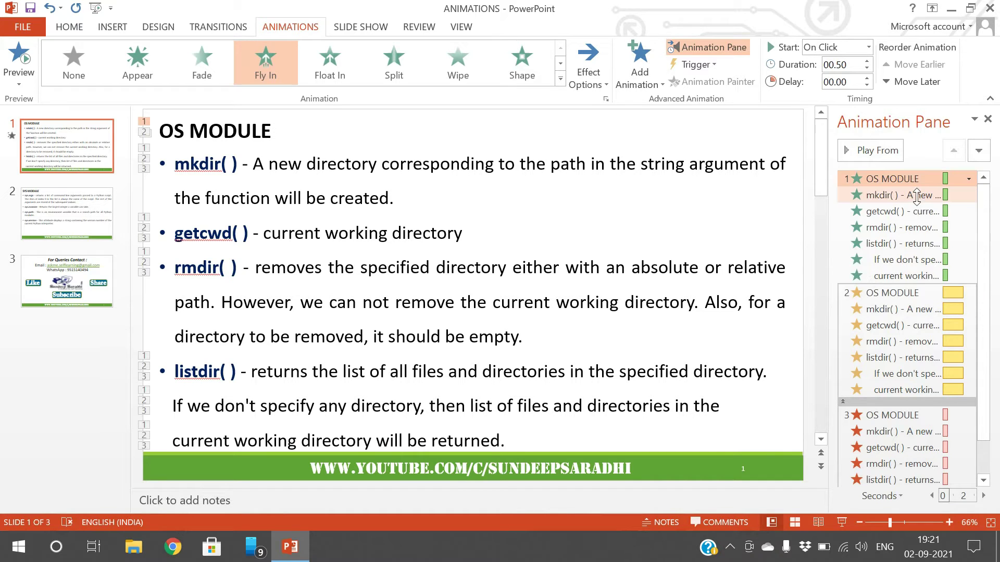
# Set the OS MODULE title's Spin emphasis and Fly Out exit animations to start after the previous animation
pyautogui.rightClick(898, 292)
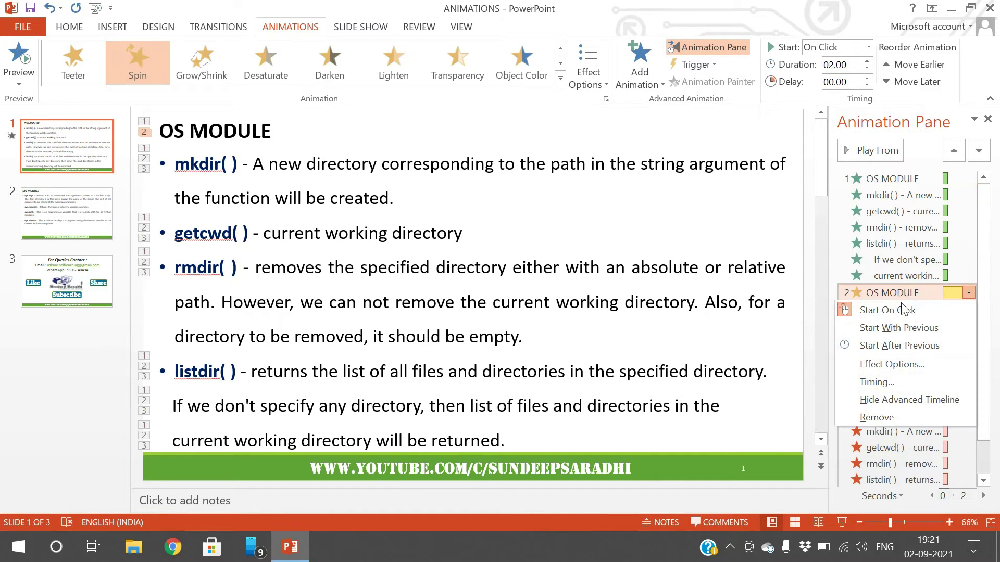
pyautogui.click(897, 342)
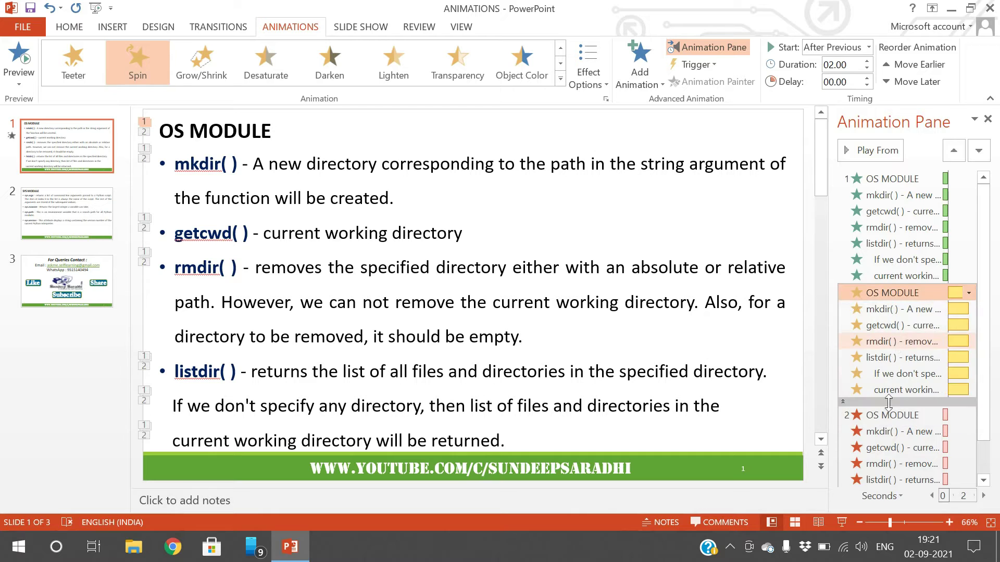
pyautogui.click(884, 415)
pyautogui.scroll(-3, 886, 411)
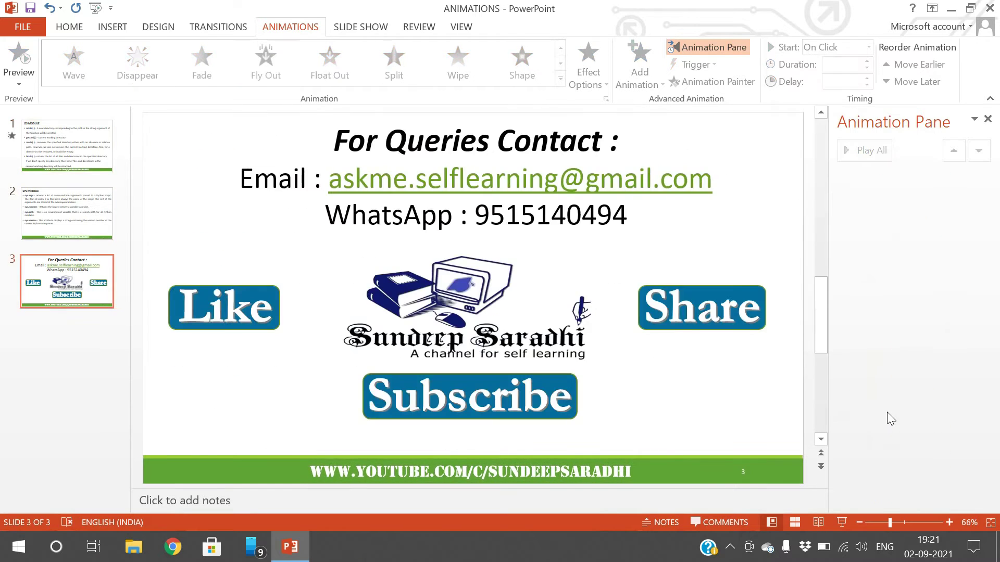
pyautogui.scroll(1, 886, 412)
pyautogui.scroll(1, 887, 411)
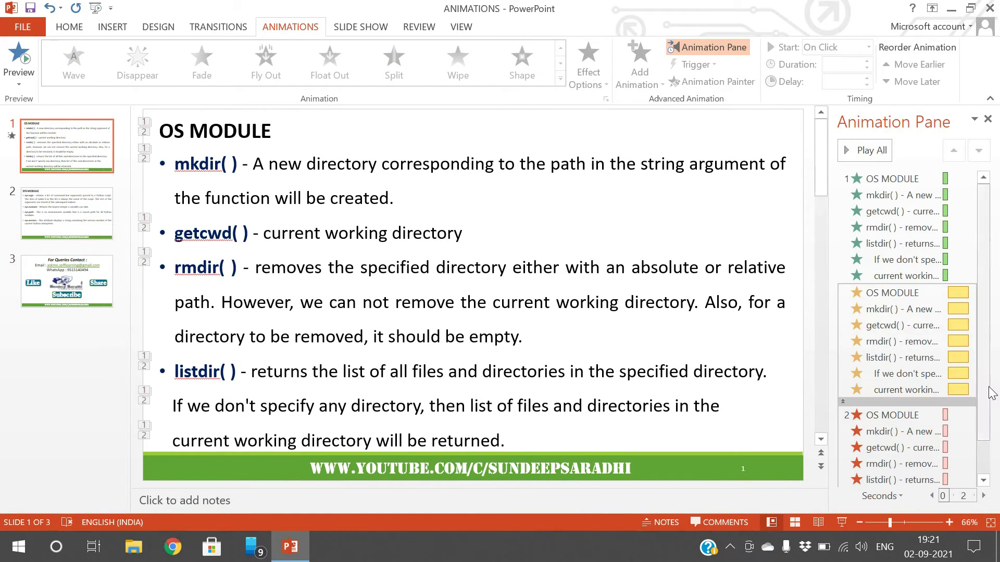
pyautogui.scroll(-2, 976, 445)
pyautogui.click(905, 375)
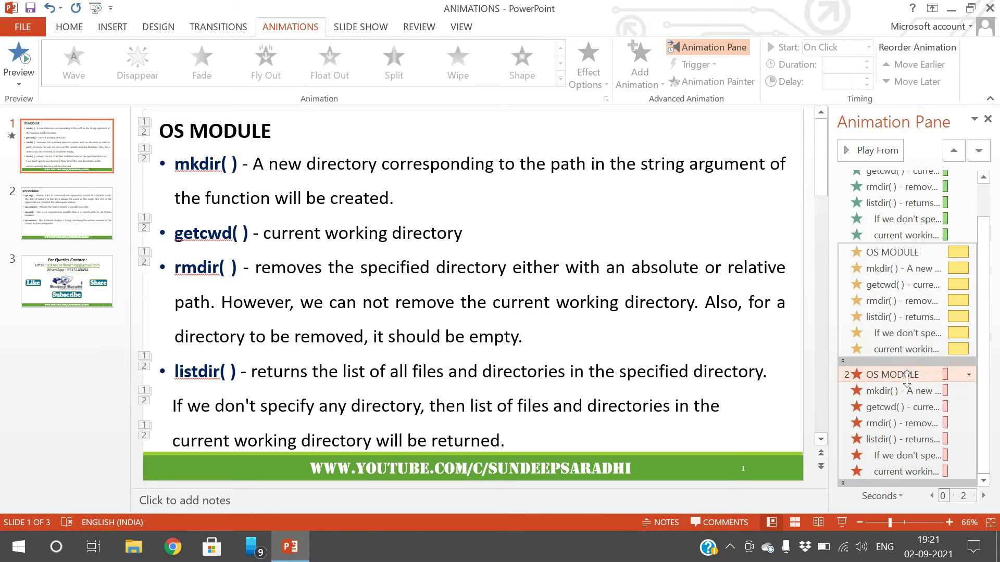
pyautogui.rightClick(906, 376)
pyautogui.click(889, 424)
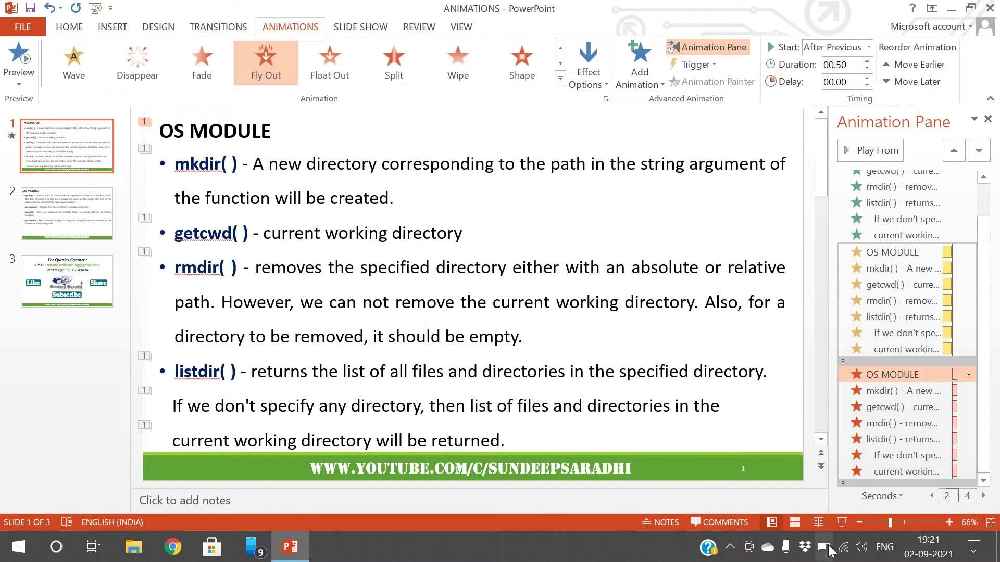
# Play the OS MODULE slide as a slide show to check the animation sequence, and return to editing that slide
pyautogui.click(840, 523)
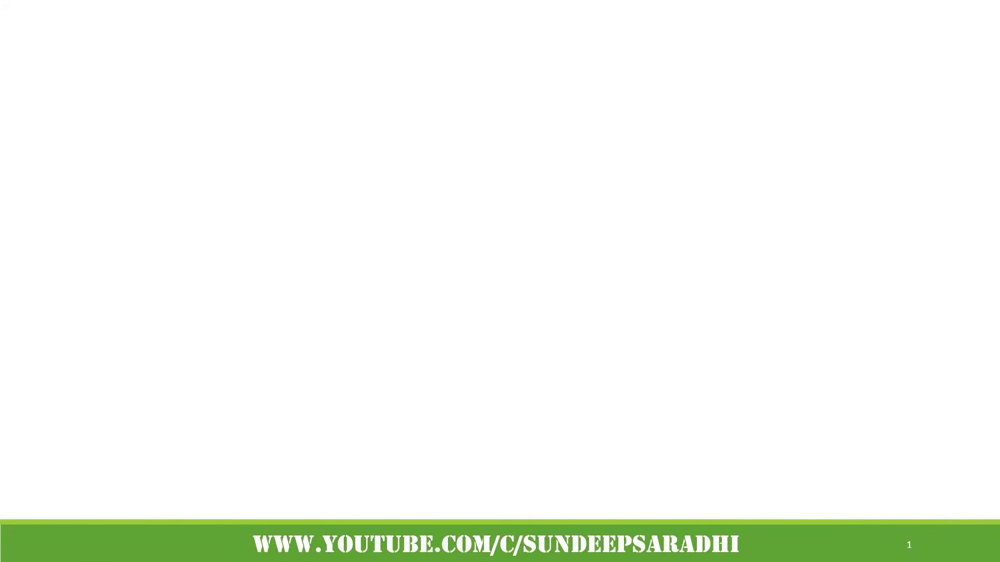
pyautogui.press('Right')
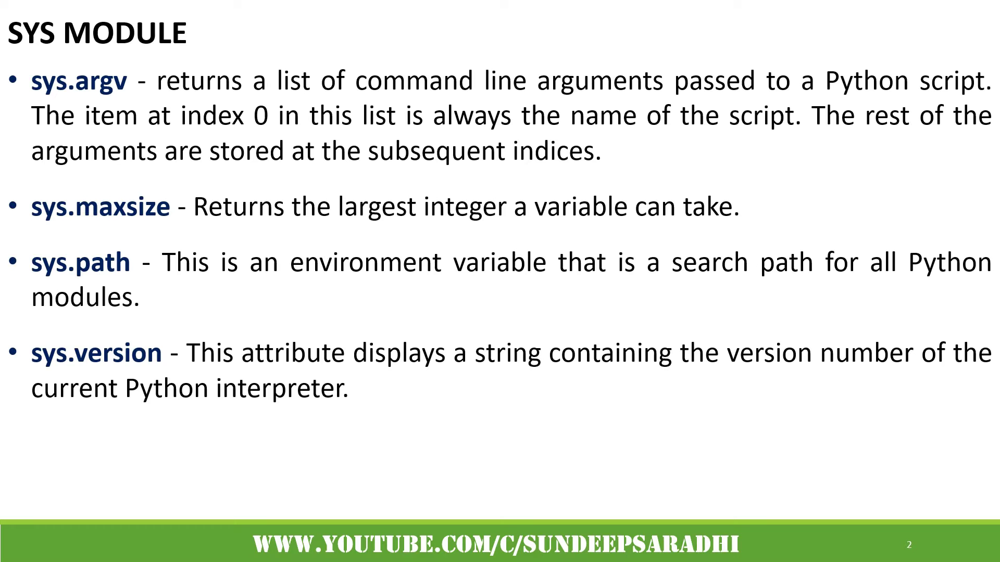
pyautogui.press('Escape')
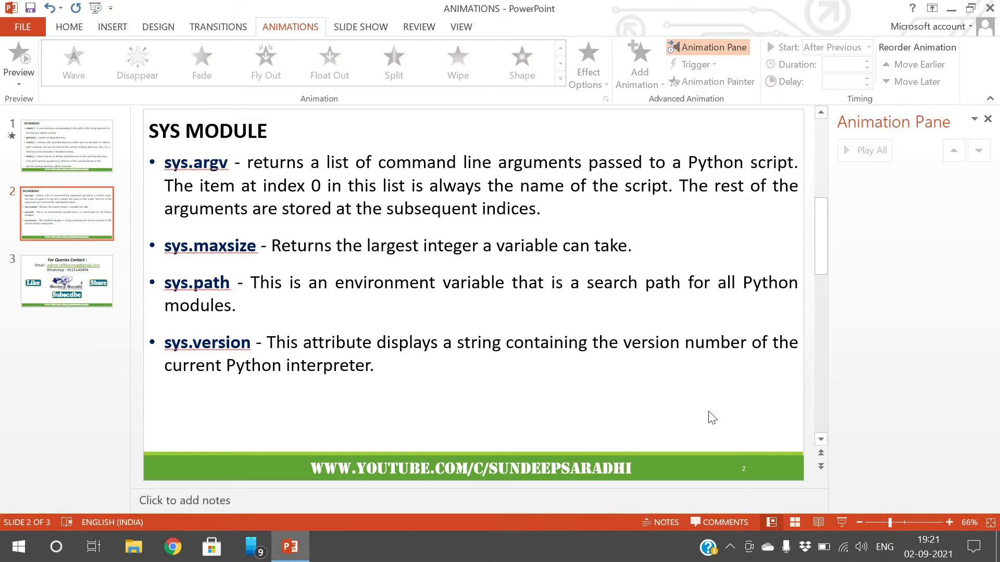
pyautogui.click(59, 158)
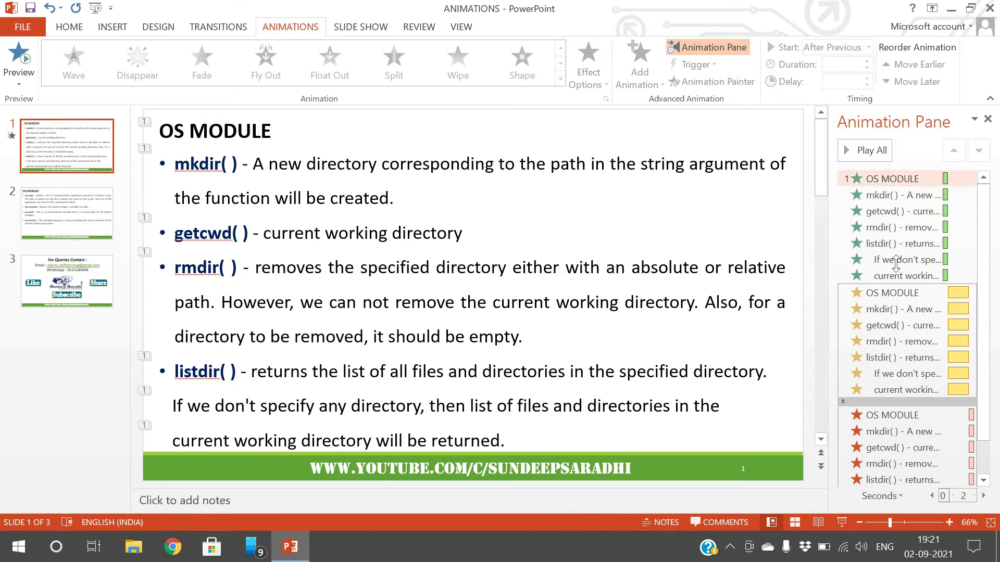
# Set the duration of the OS MODULE title's Fly In entrance to 3.00 seconds
pyautogui.click(968, 179)
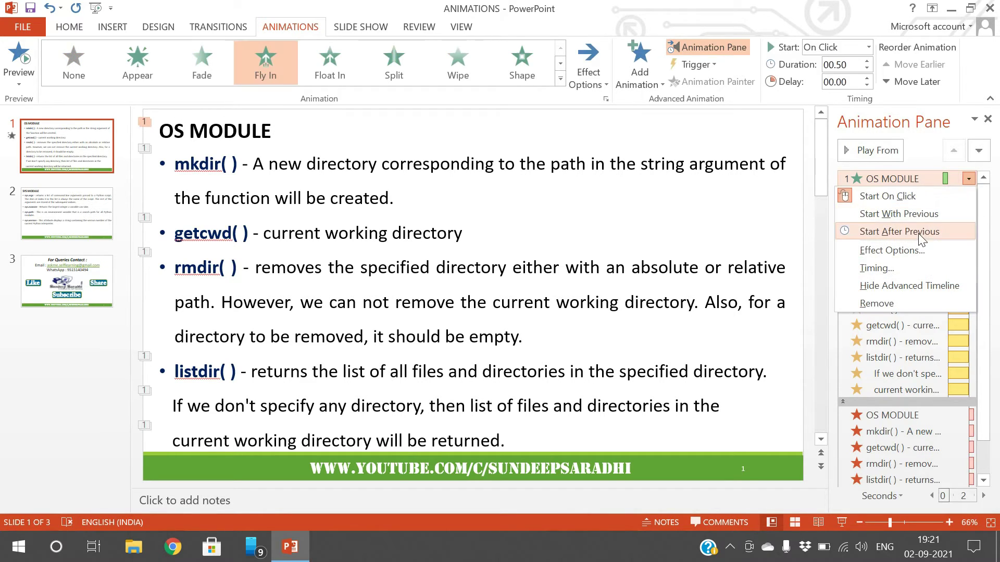
pyautogui.click(606, 82)
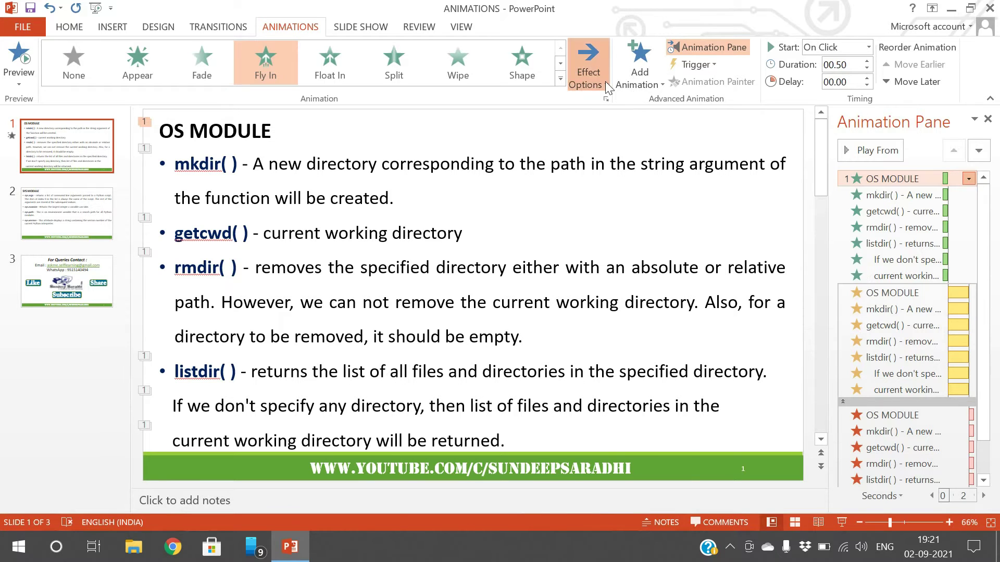
pyautogui.click(605, 81)
pyautogui.click(606, 81)
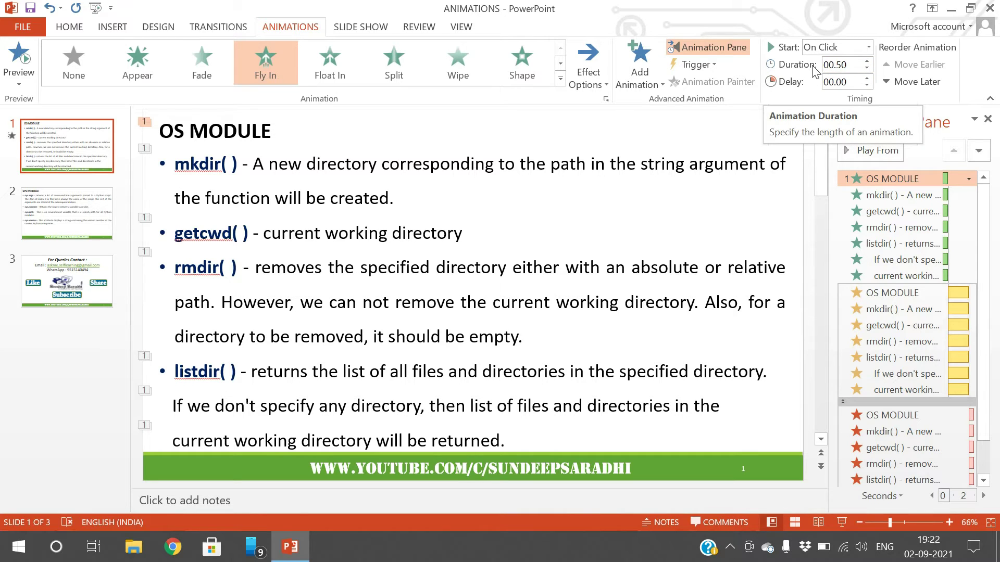
pyautogui.click(867, 61)
pyautogui.click(866, 62)
pyautogui.click(866, 62)
pyautogui.click(867, 61)
pyautogui.click(866, 62)
pyautogui.click(867, 62)
pyautogui.click(867, 61)
pyautogui.click(867, 62)
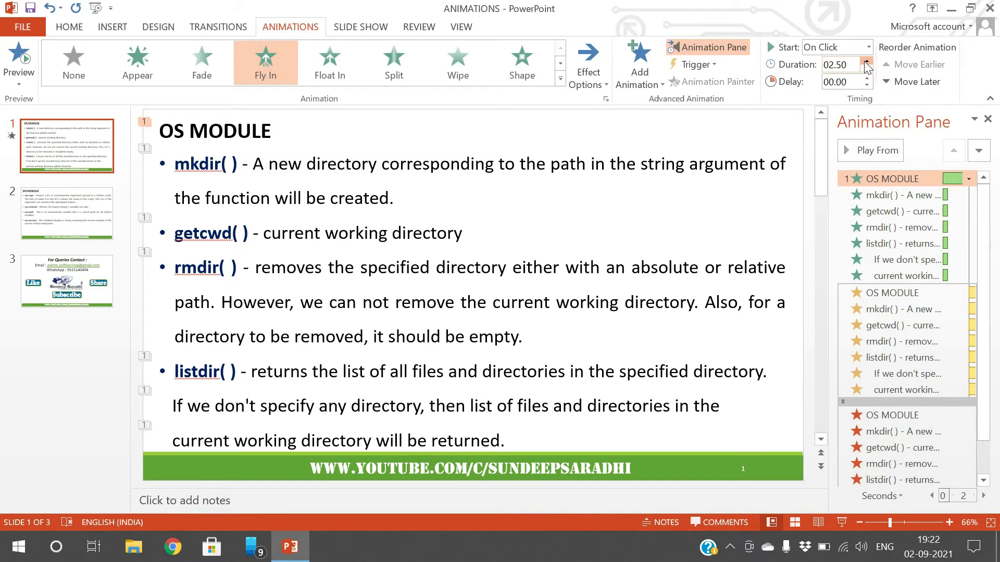
pyautogui.click(867, 62)
pyautogui.click(867, 62)
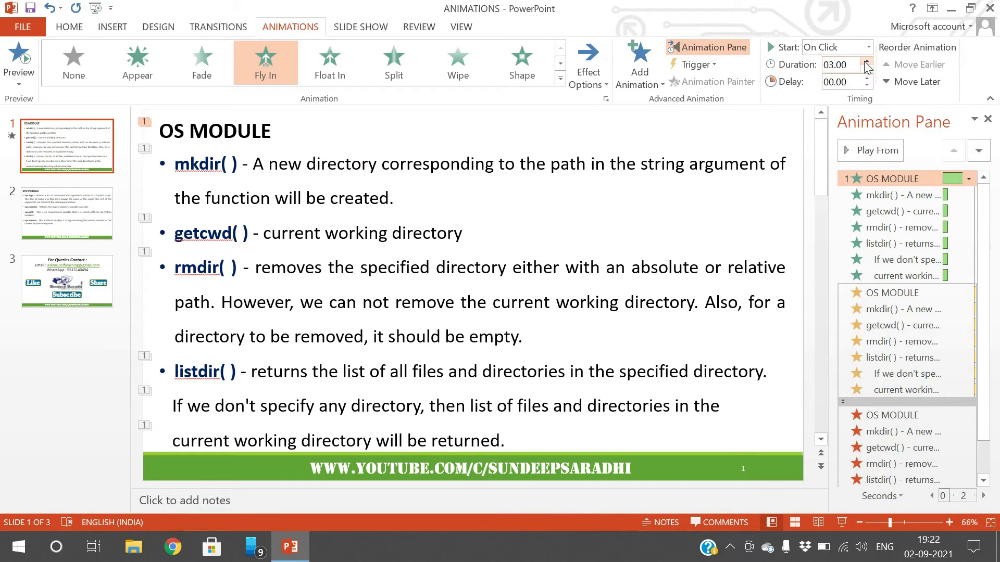
# Run the slide show through to the contact slide to check the new duration, and reopen the OS MODULE slide
pyautogui.click(763, 252)
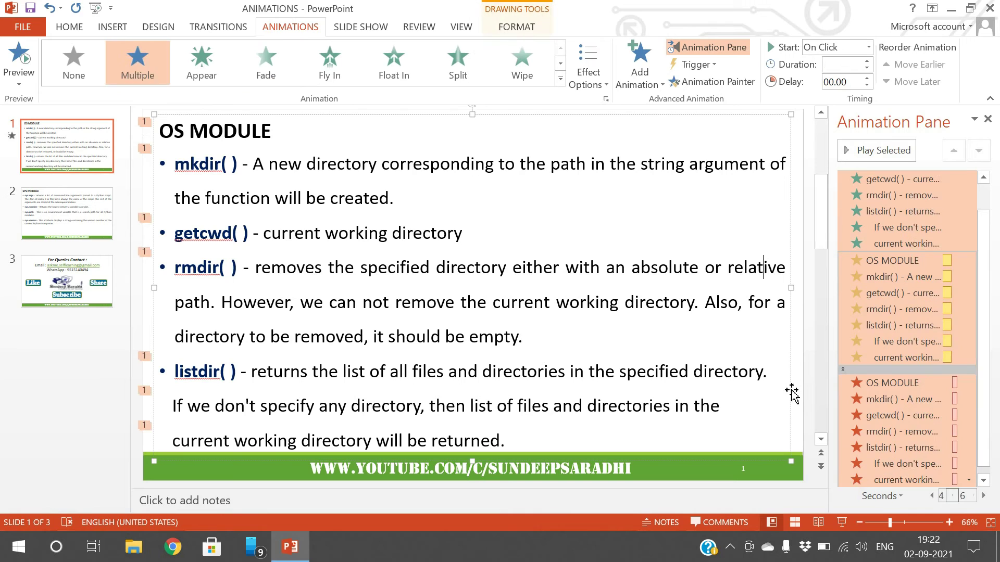
pyautogui.click(844, 526)
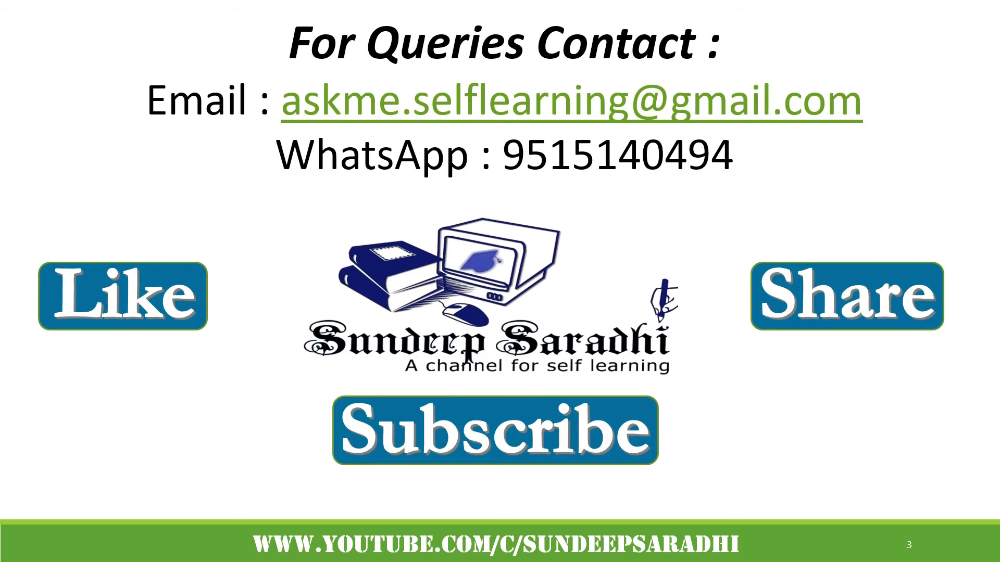
pyautogui.press('Escape')
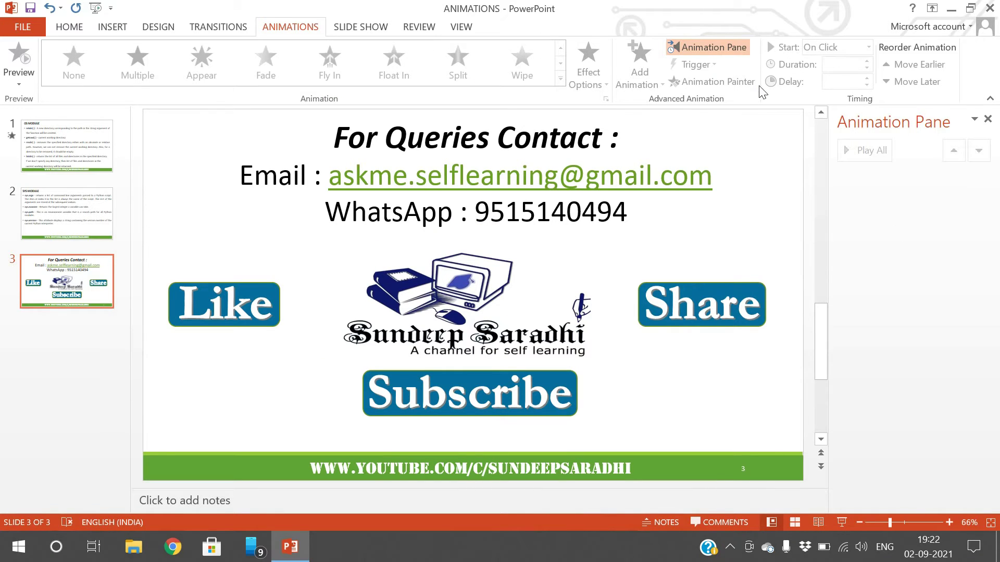
pyautogui.click(66, 146)
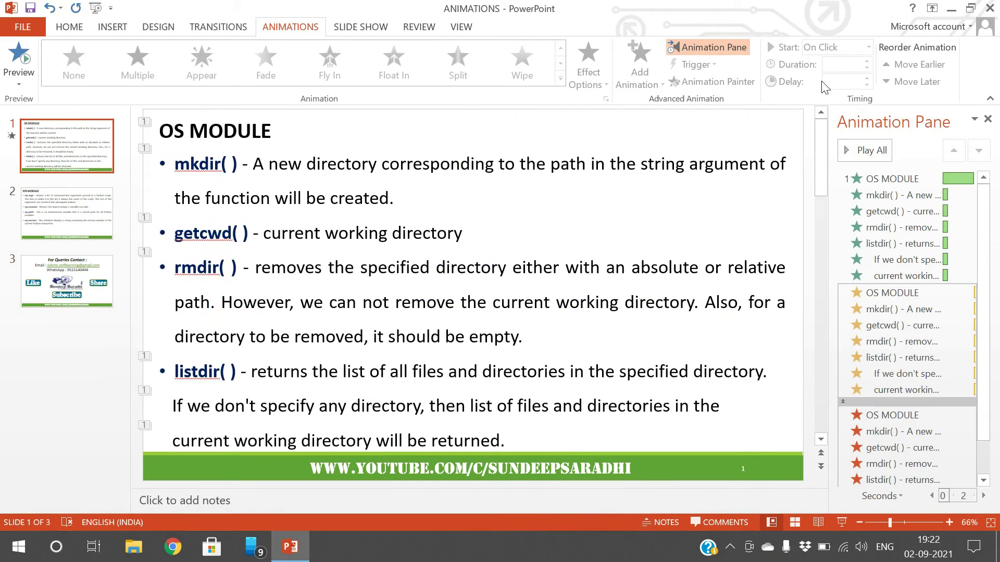
# Set the delay of all animations on the OS MODULE text box to 2.00 seconds
pyautogui.press('F6')
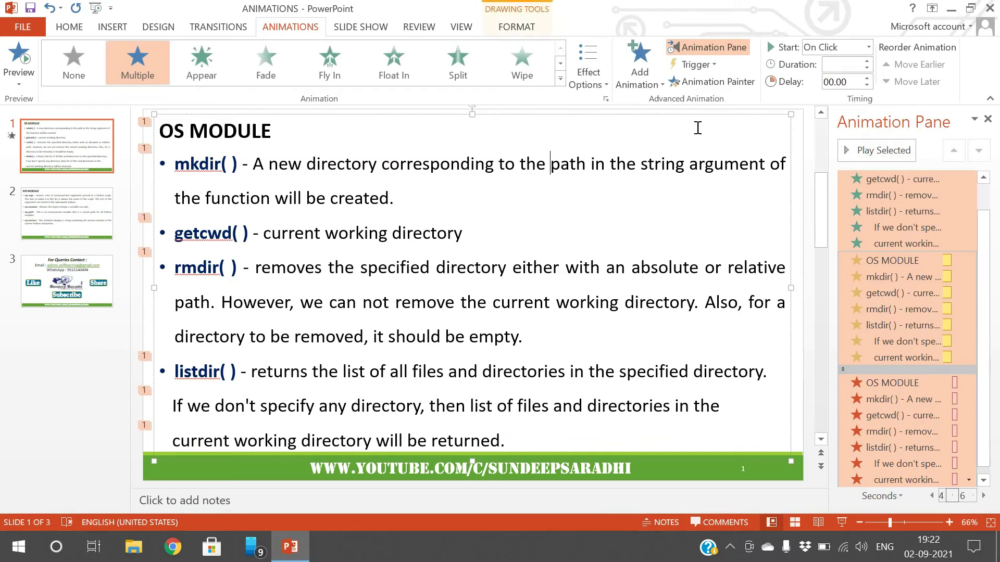
pyautogui.click(866, 78)
pyautogui.click(867, 78)
pyautogui.click(867, 78)
pyautogui.click(866, 78)
pyautogui.click(867, 79)
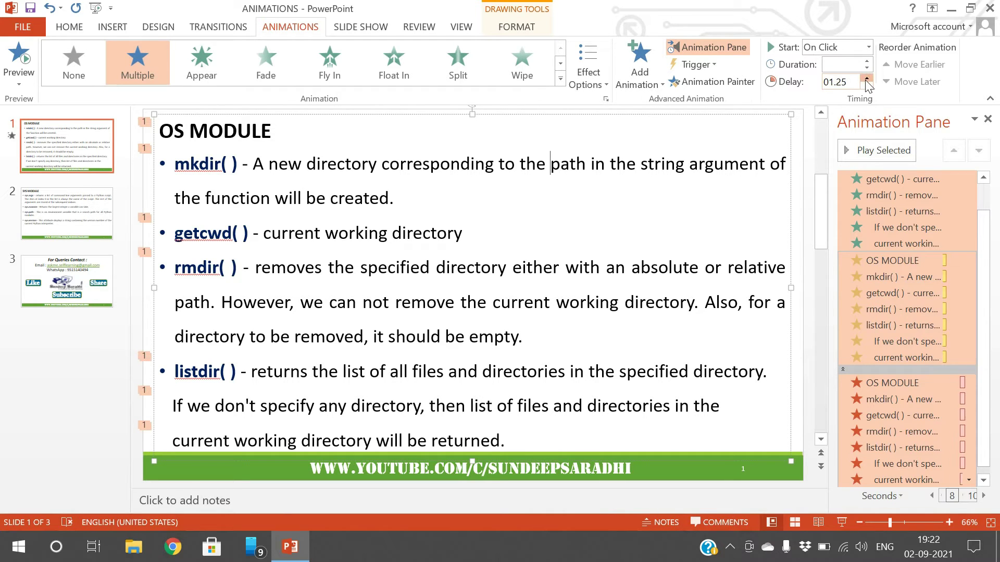
pyautogui.click(866, 79)
pyautogui.click(866, 79)
pyautogui.click(867, 78)
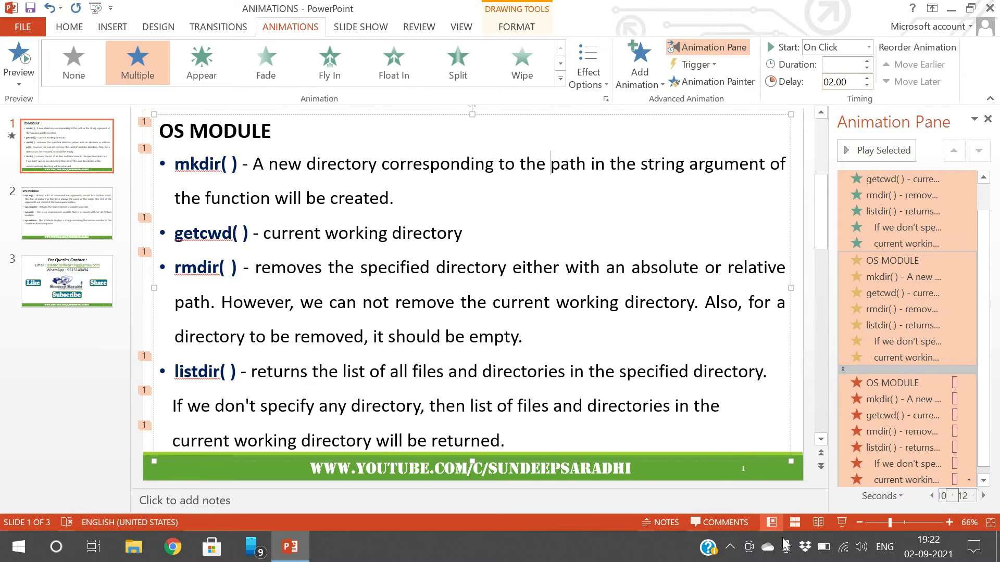
# Play the OS MODULE slide with its delayed animations, and compare it with the SYS MODULE slide in the editor
pyautogui.click(842, 524)
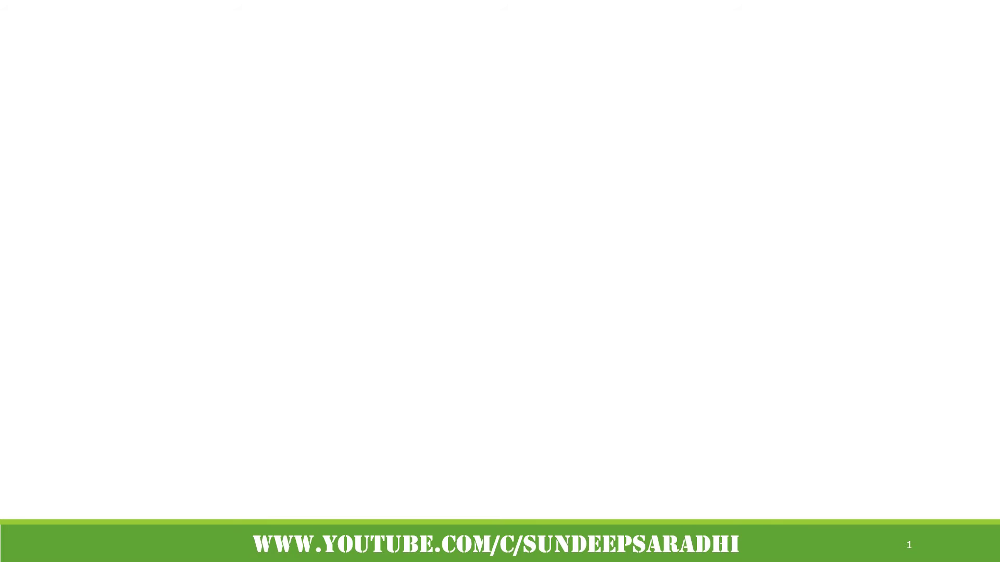
pyautogui.press('Escape')
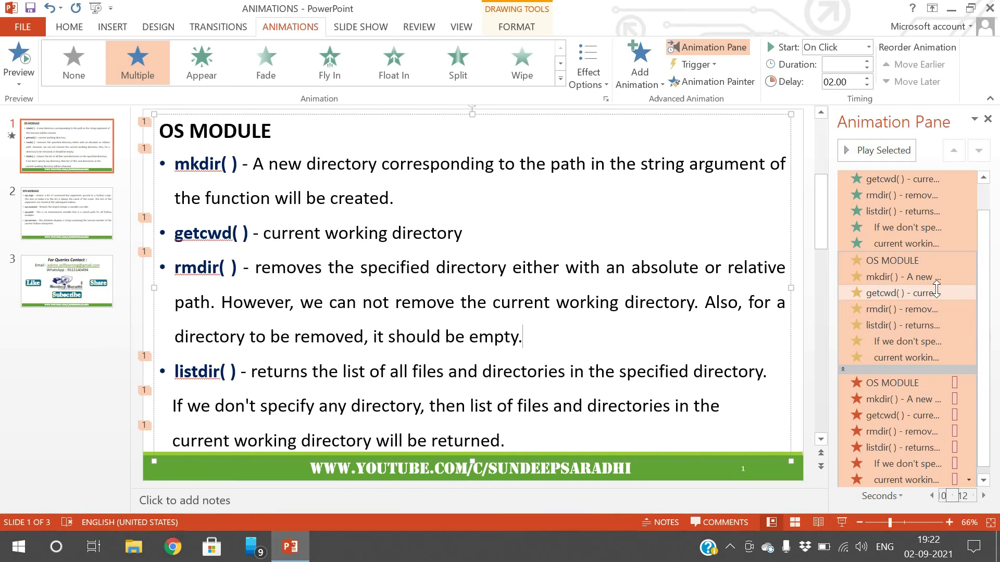
pyautogui.click(839, 83)
pyautogui.click(838, 83)
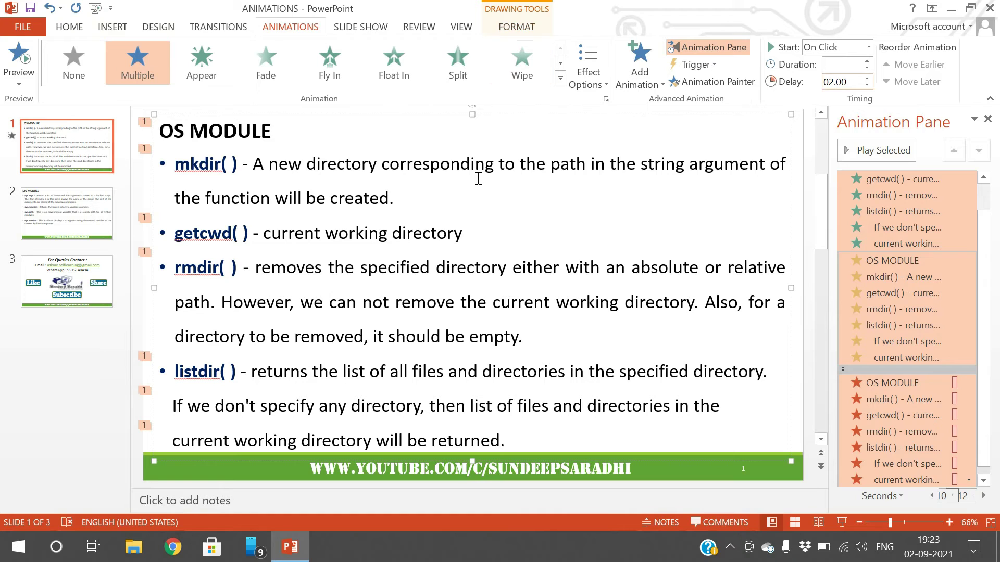
pyautogui.click(76, 215)
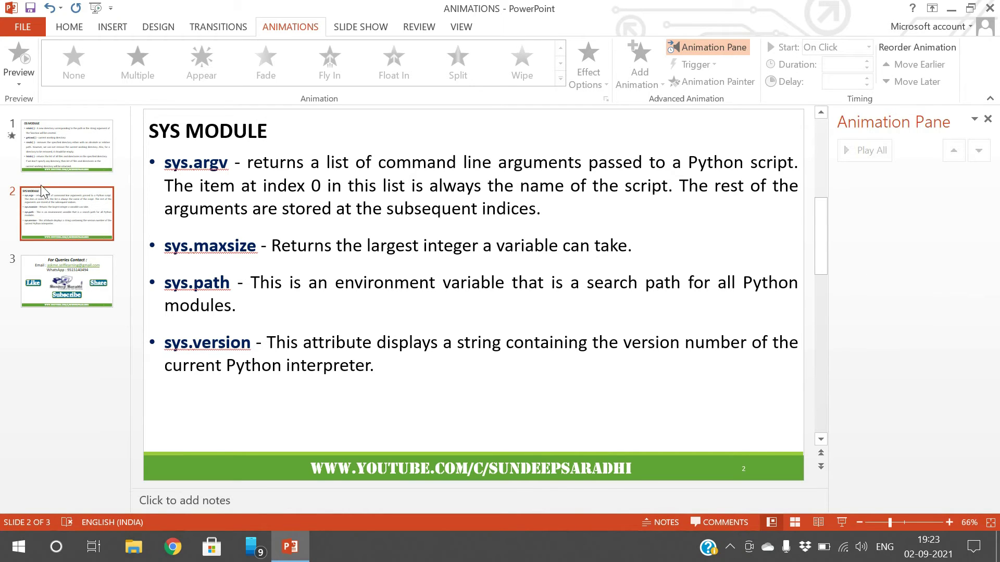
pyautogui.click(59, 174)
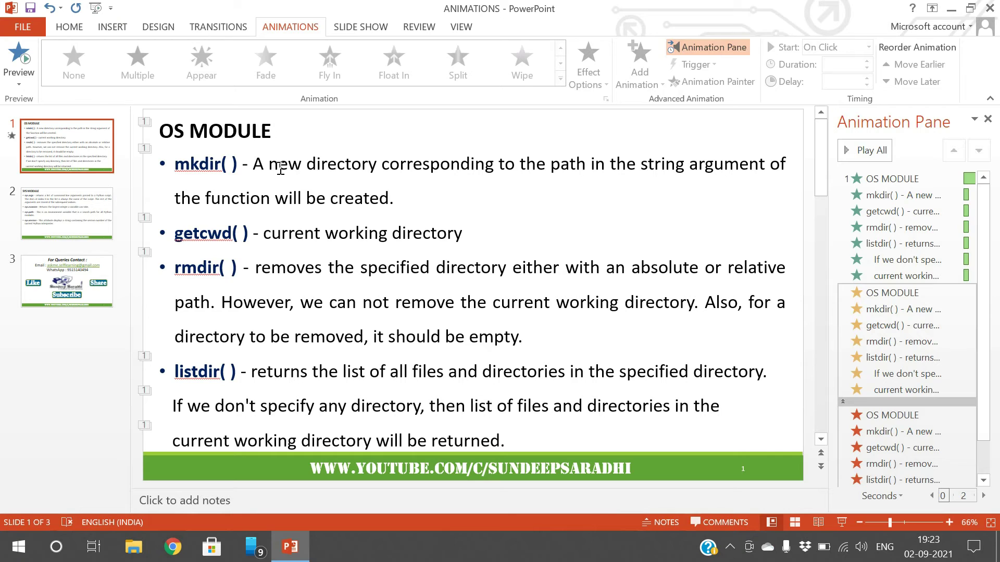
# Select the mkdir( ) bullet's text and move it into the word getcwd of the following bullet
pyautogui.click(158, 165)
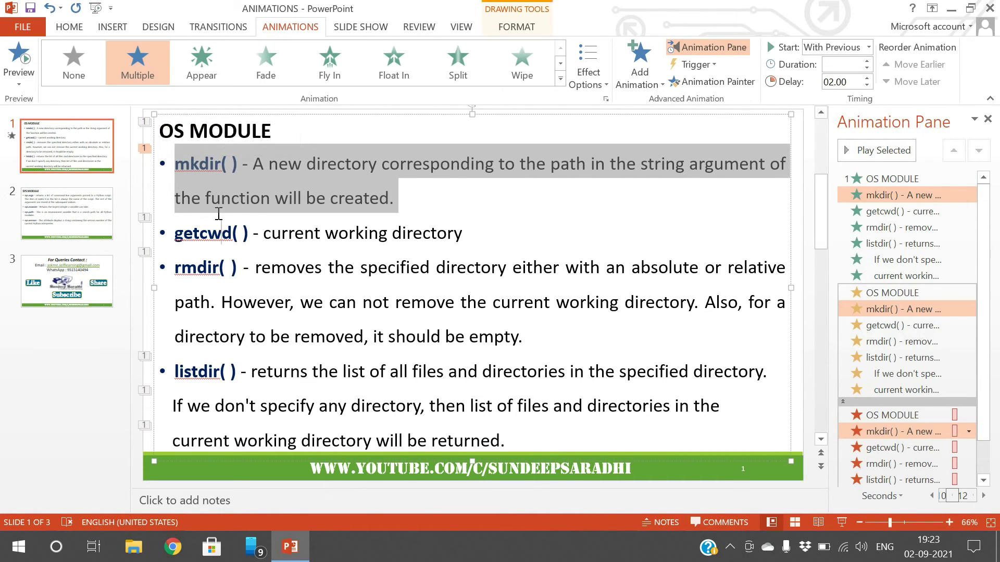
pyautogui.moveTo(234, 189); pyautogui.dragTo(226, 233)
pyautogui.click(240, 230)
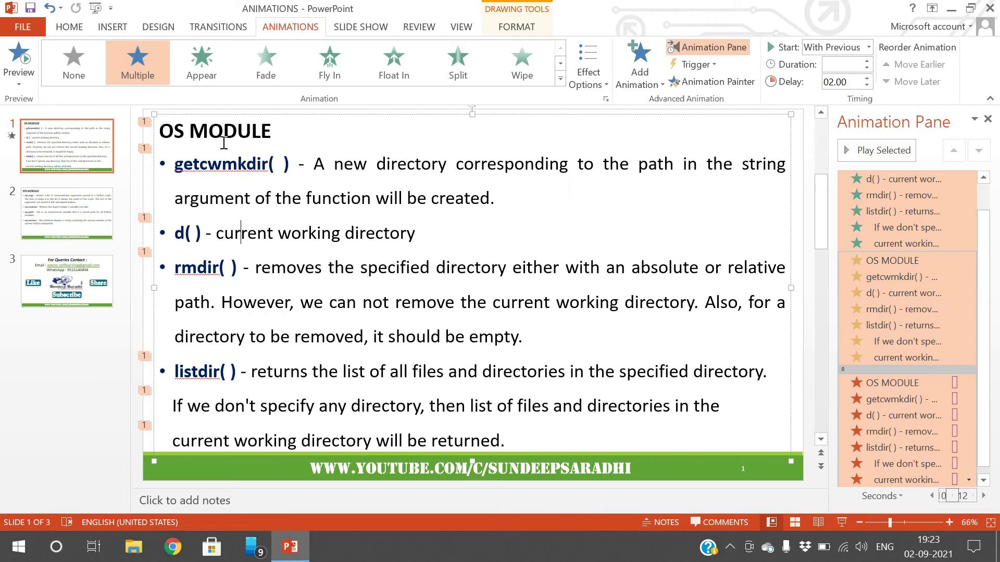
# Copy the OS MODULE text box's animations onto the SYS MODULE text with the Animation Painter
pyautogui.click(229, 114)
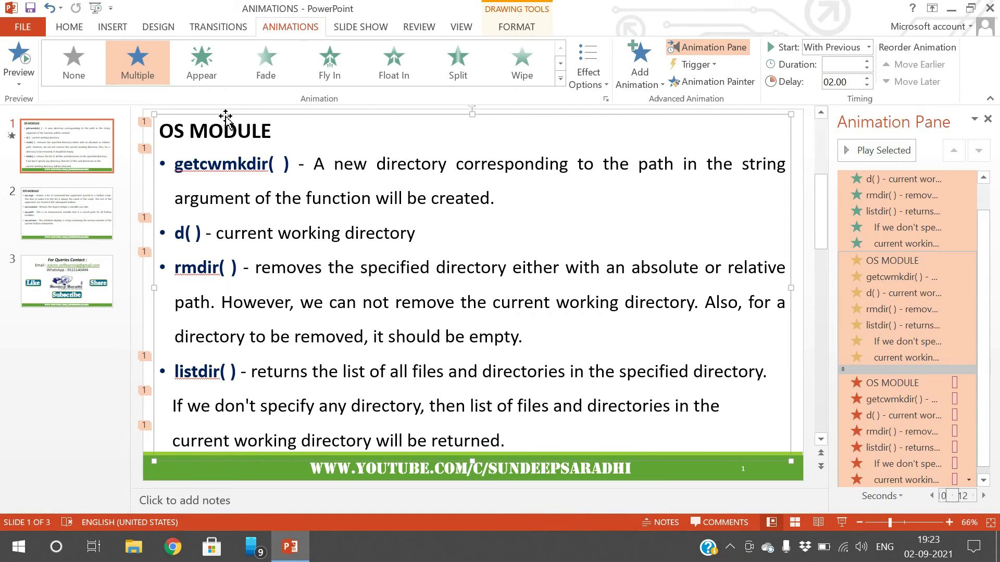
pyautogui.click(716, 84)
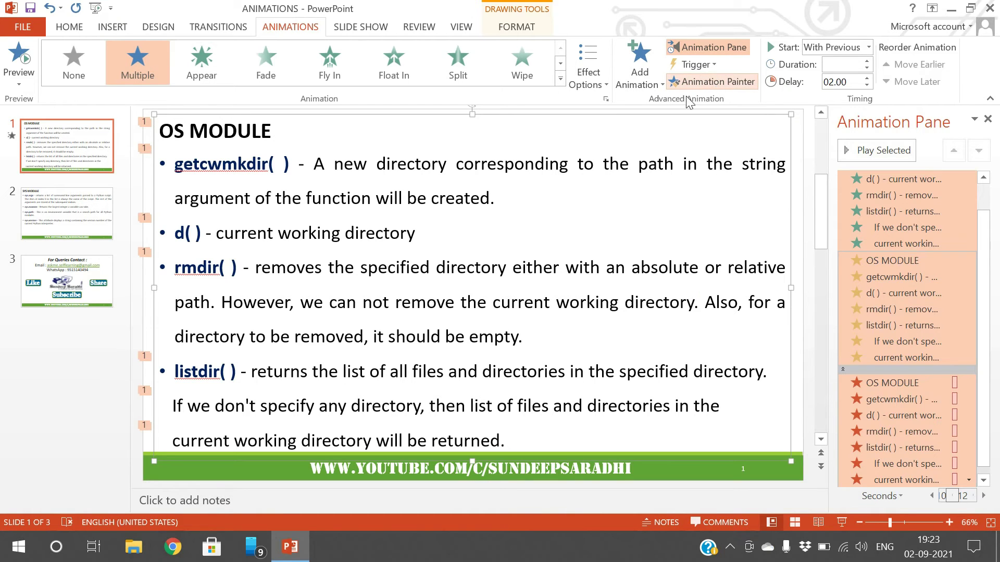
pyautogui.click(80, 211)
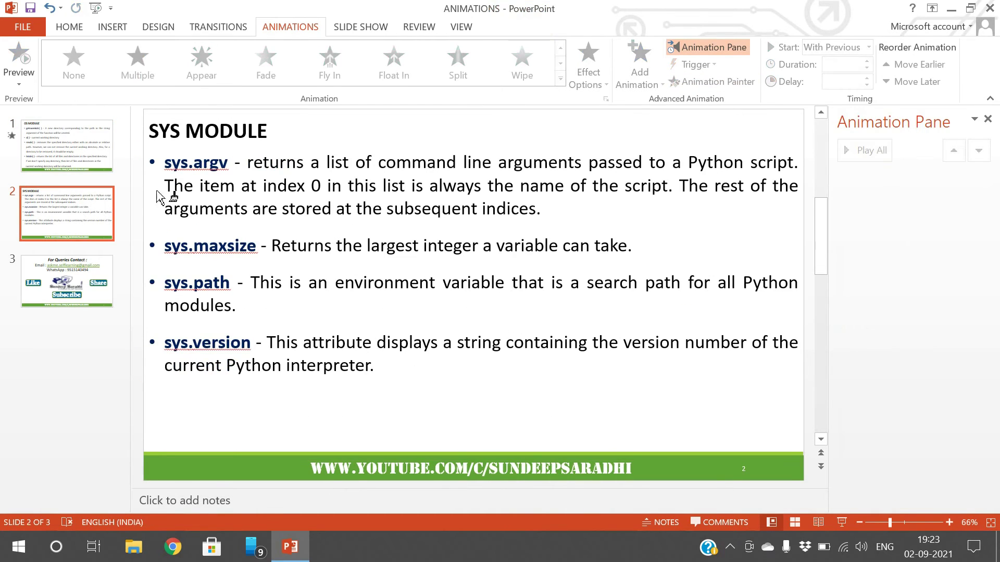
pyautogui.click(267, 168)
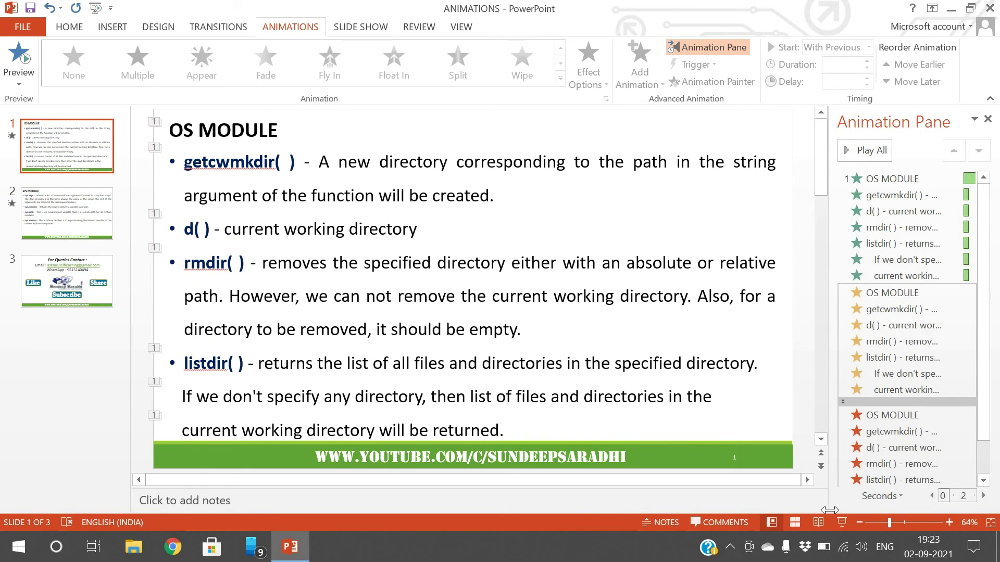
# Start the slide show from the OS MODULE slide to check the animations copied to the SYS MODULE slide
pyautogui.click(841, 523)
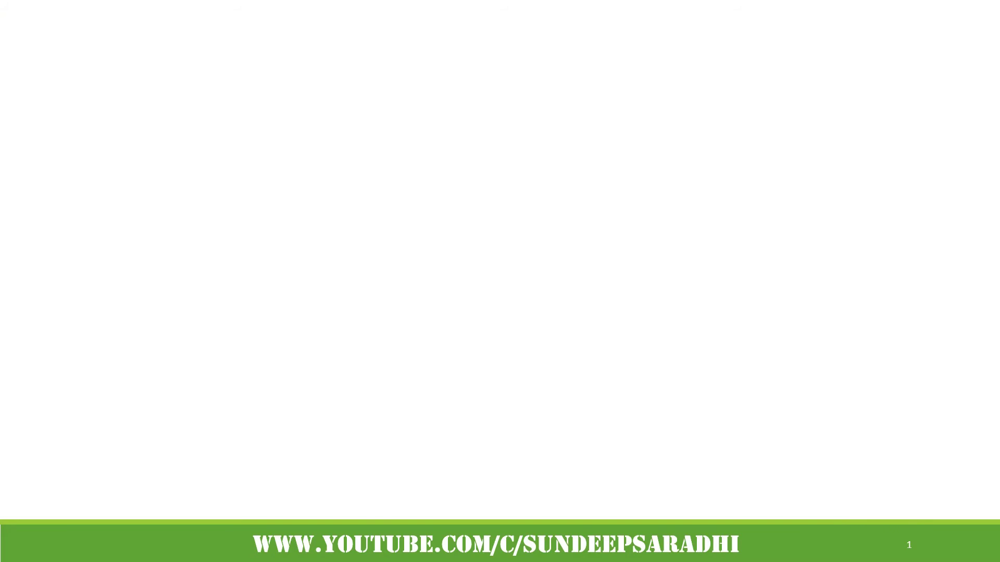